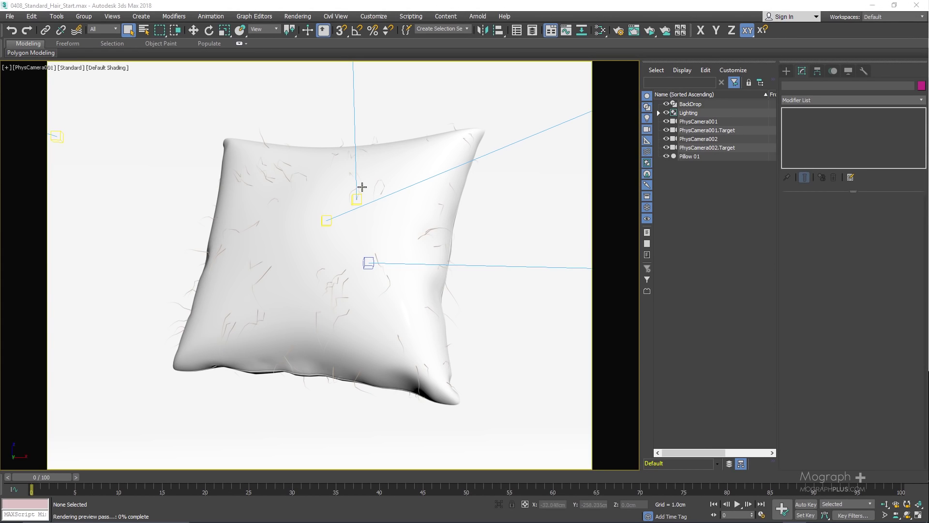
# Step: Select Pillow 01 and create an Arnold Standard Hair material in the Slate Material Editor
pyautogui.click(701, 155)
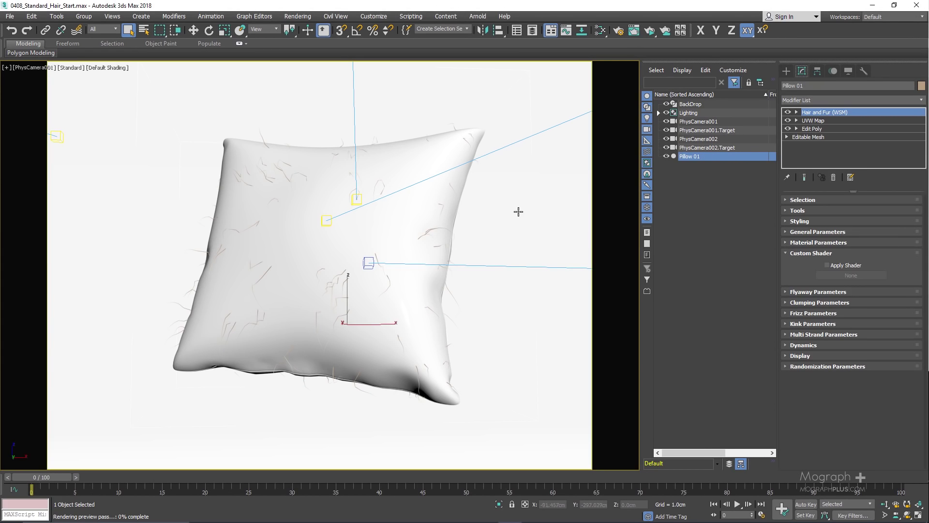
pyautogui.press('m')
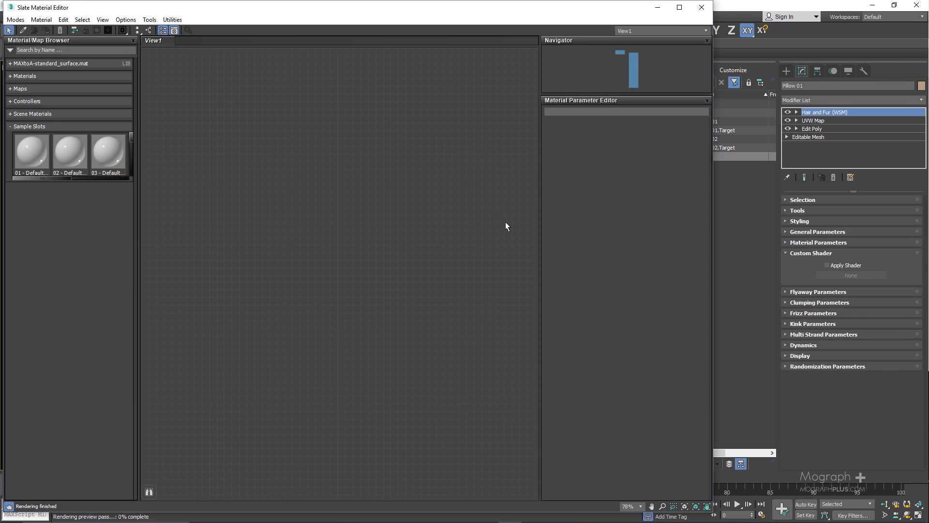
pyautogui.rightClick(270, 165)
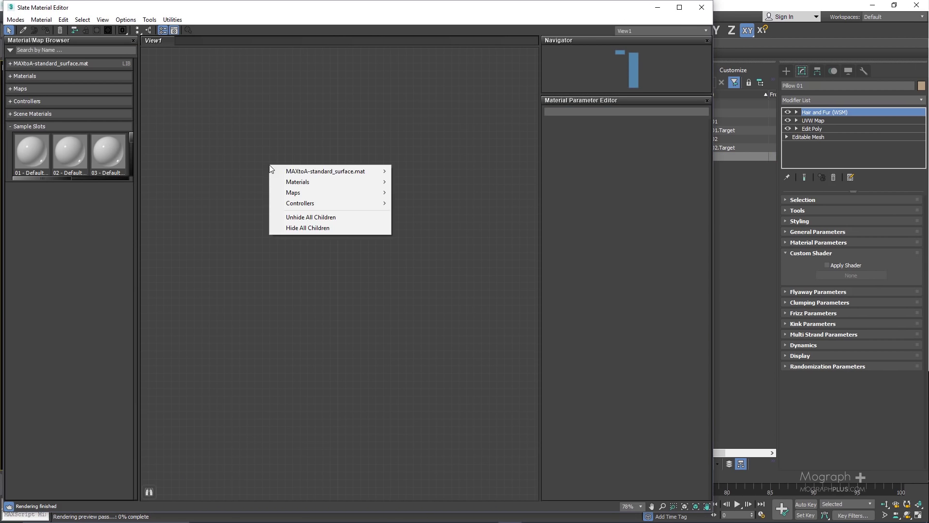
pyautogui.moveTo(341, 182)
pyautogui.moveTo(414, 194)
pyautogui.moveTo(482, 203)
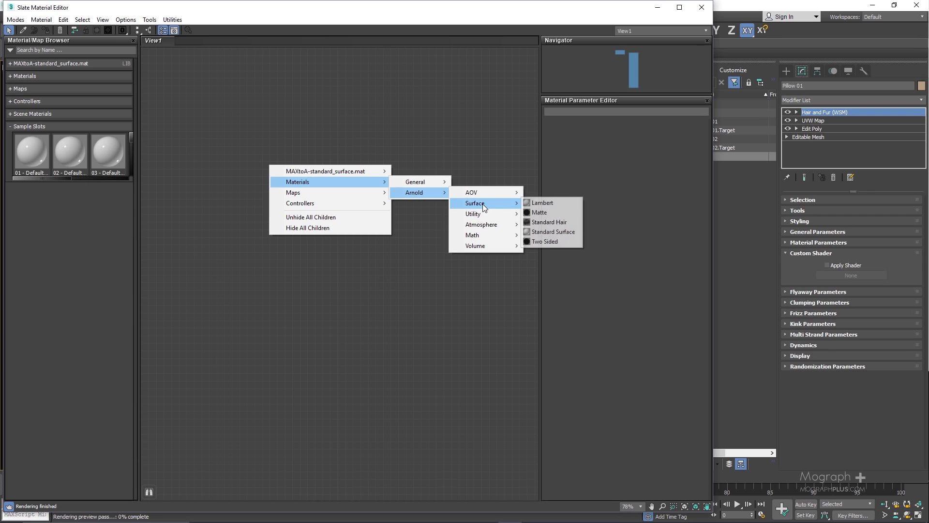
pyautogui.click(558, 225)
pyautogui.moveTo(260, 167); pyautogui.dragTo(364, 169)
pyautogui.doubleClick(376, 167)
# Step: Enable Apply Shader in the pillow's Hair and Fur custom shader settings and assign the Standard Hair material to it as the shader
pyautogui.moveTo(524, 9); pyautogui.dragTo(193, 101)
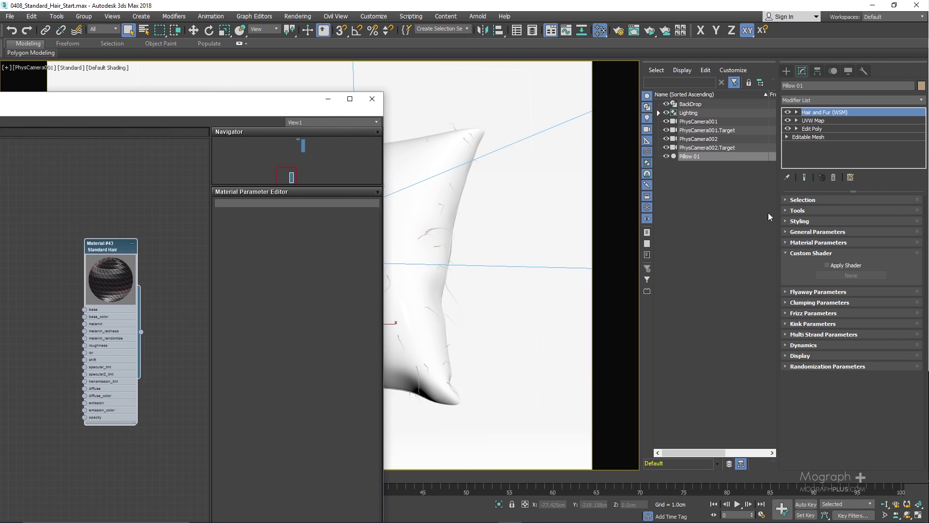
pyautogui.click(829, 266)
pyautogui.moveTo(140, 331); pyautogui.dragTo(844, 274)
pyautogui.click(442, 293)
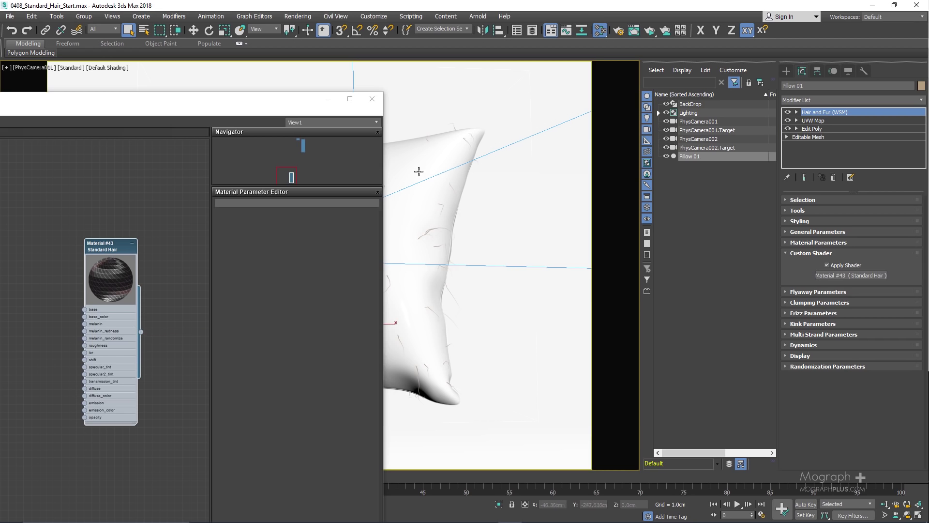
# Step: Open the Standard Hair material's parameters and look through its Color, Specular, Tint, Diffuse, Emission, Advanced and Maps settings
pyautogui.moveTo(297, 98); pyautogui.dragTo(392, 55)
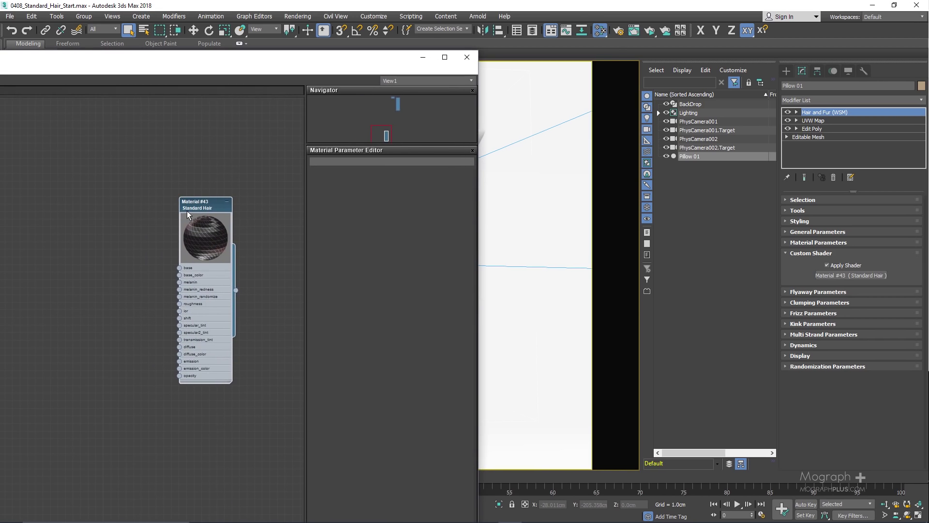
pyautogui.doubleClick(202, 208)
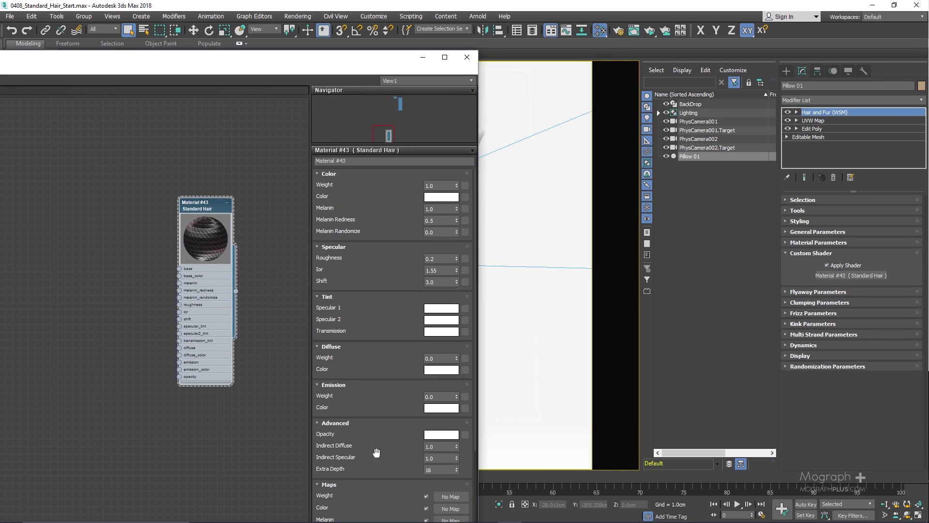
pyautogui.moveTo(379, 481); pyautogui.dragTo(403, 268)
pyautogui.moveTo(392, 230); pyautogui.dragTo(378, 347)
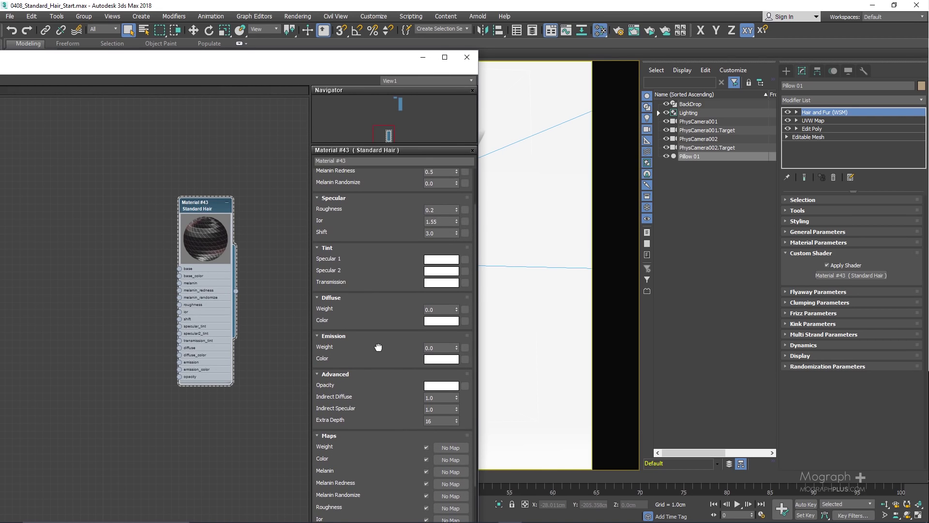
pyautogui.moveTo(375, 353); pyautogui.dragTo(381, 404)
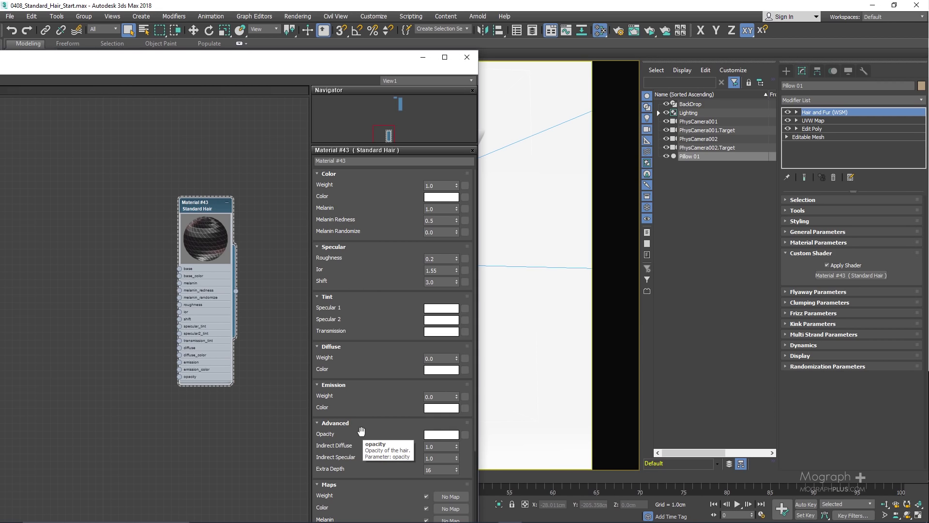
# Step: Start an ActiveShade render of the pillow beside the material parameters and inspect the fur up close
pyautogui.moveTo(369, 61); pyautogui.dragTo(214, 72)
pyautogui.moveTo(55, 214); pyautogui.dragTo(67, 209)
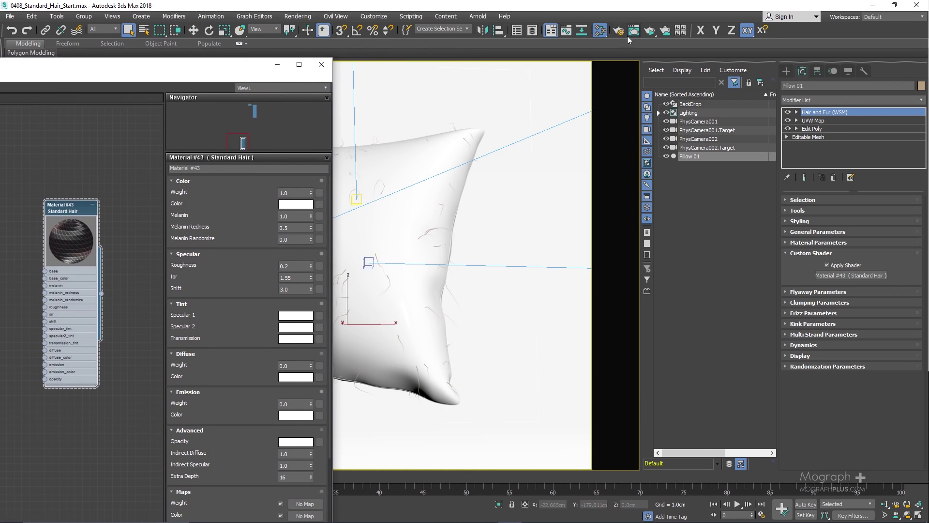
pyautogui.click(650, 31)
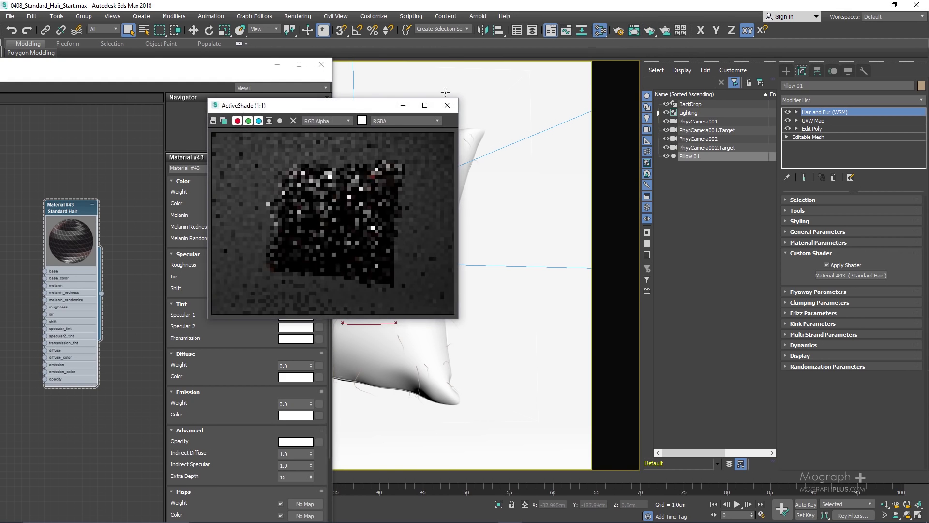
pyautogui.moveTo(271, 107); pyautogui.dragTo(460, 132)
pyautogui.scroll(1, 517, 242)
pyautogui.scroll(-1, 519, 240)
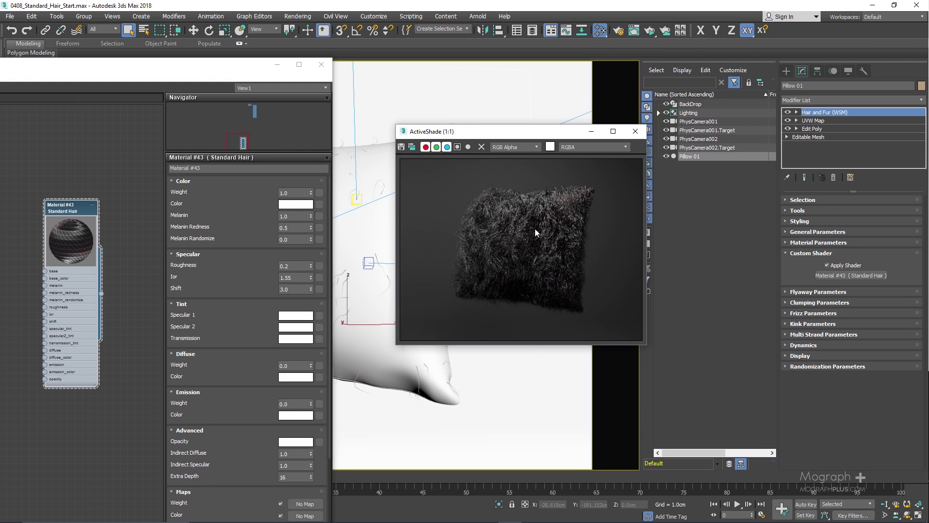
pyautogui.scroll(1, 537, 237)
pyautogui.scroll(-1, 537, 236)
pyautogui.scroll(1, 549, 222)
pyautogui.scroll(-1, 549, 224)
# Step: Set the hair material's Melanin to 0.2
pyautogui.moveTo(198, 214)
pyautogui.click(269, 210)
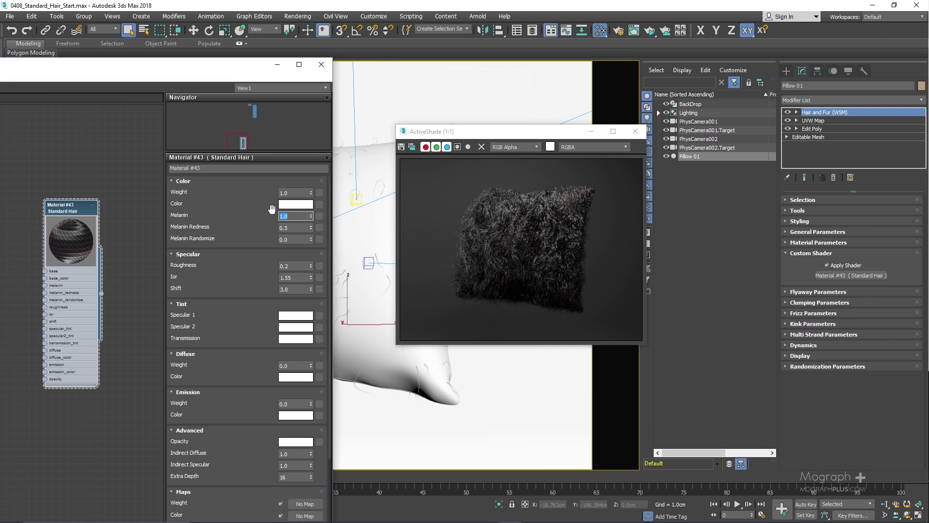
pyautogui.press('Return')
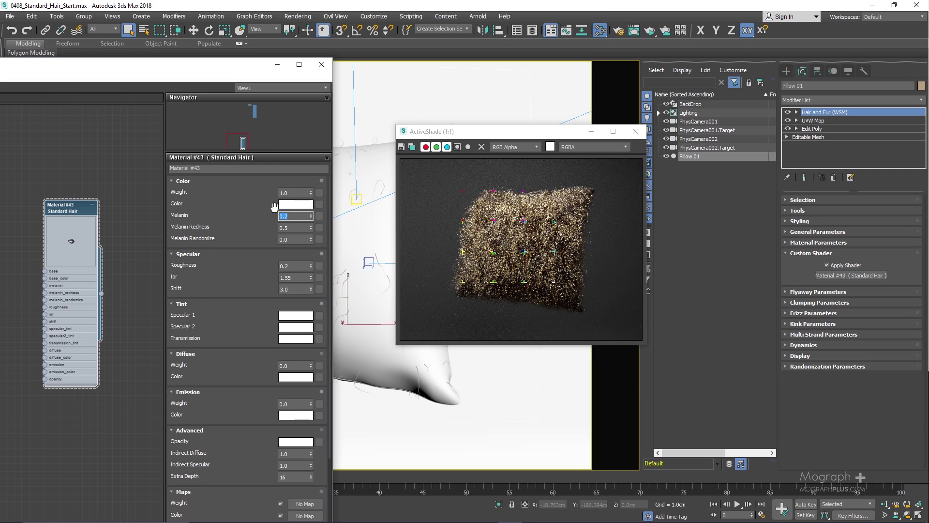
pyautogui.click(508, 288)
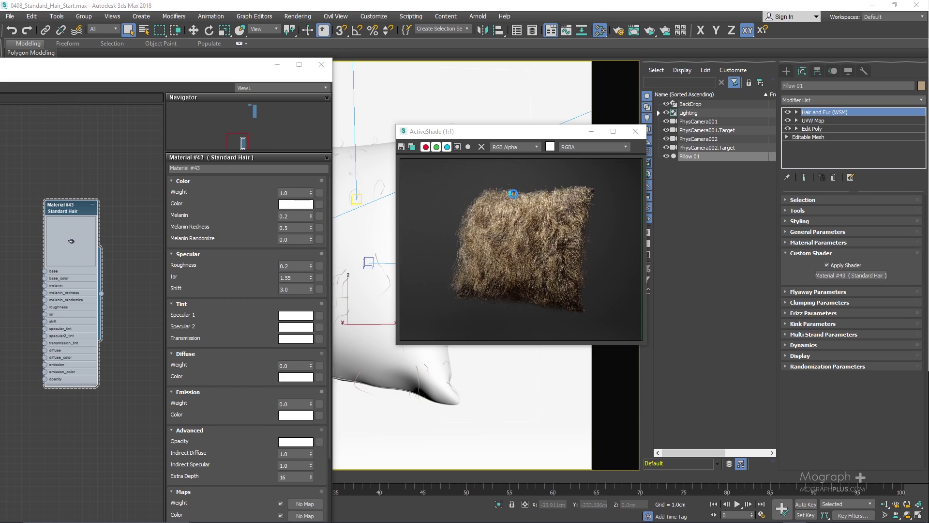
# Step: Set the hair material's Melanin to 0.5 and inspect the rendered fur up close
pyautogui.click(296, 212)
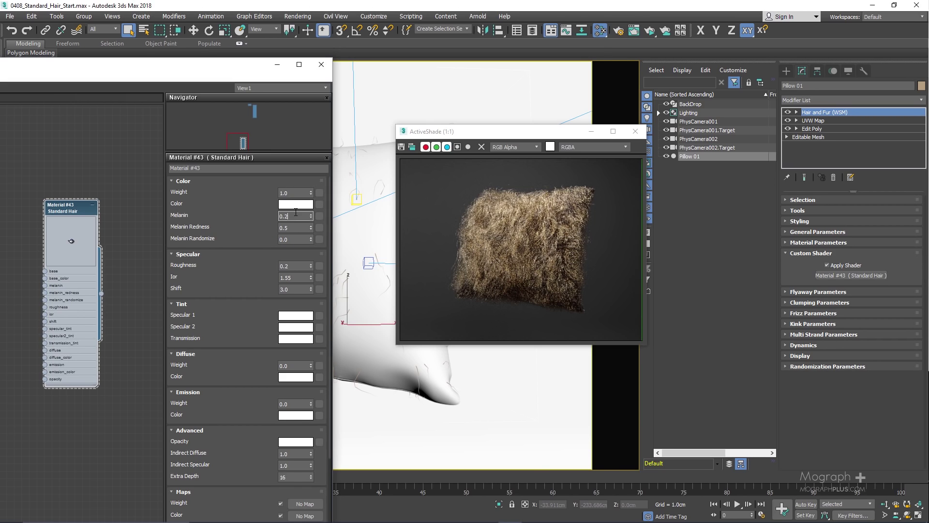
pyautogui.write('5')
pyautogui.press('Return')
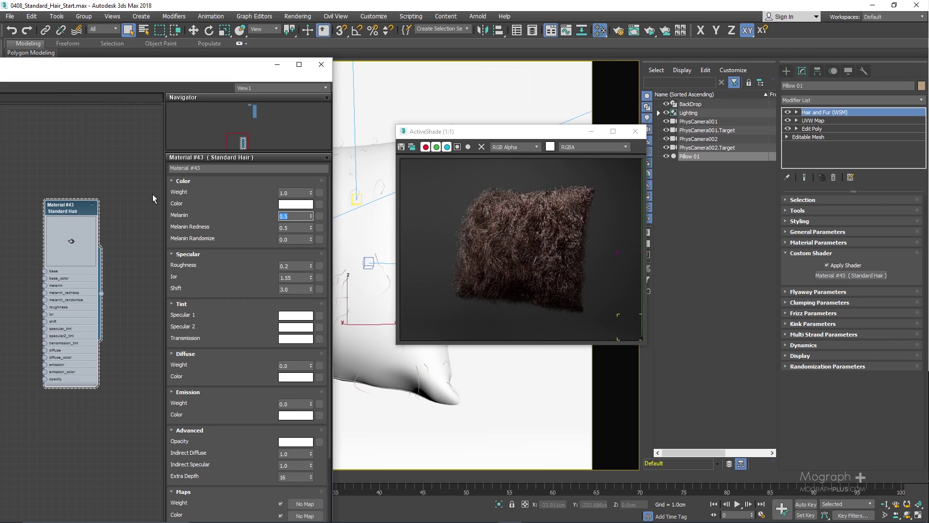
pyautogui.scroll(1, 587, 239)
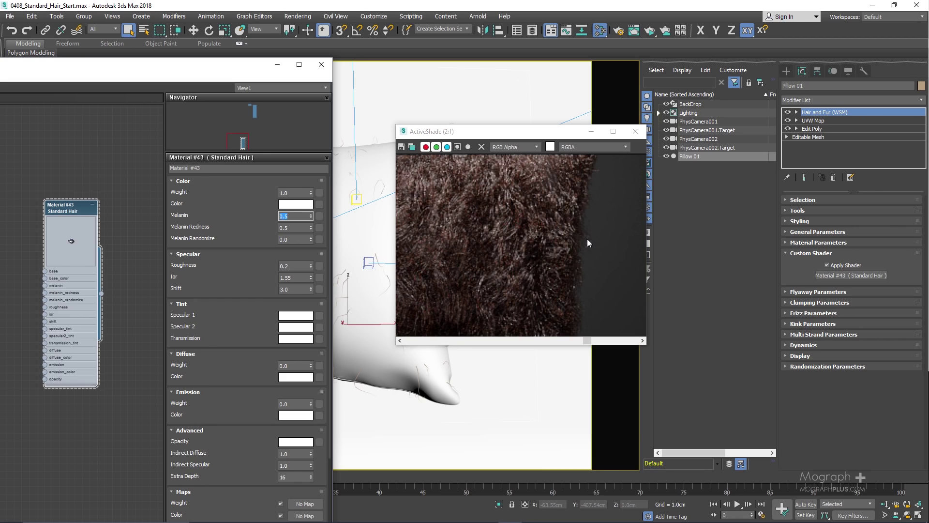
pyautogui.scroll(-1, 527, 243)
# Step: Try a Melanin value of 0.9 on the hair material and return it to 0.5
pyautogui.write('0.')
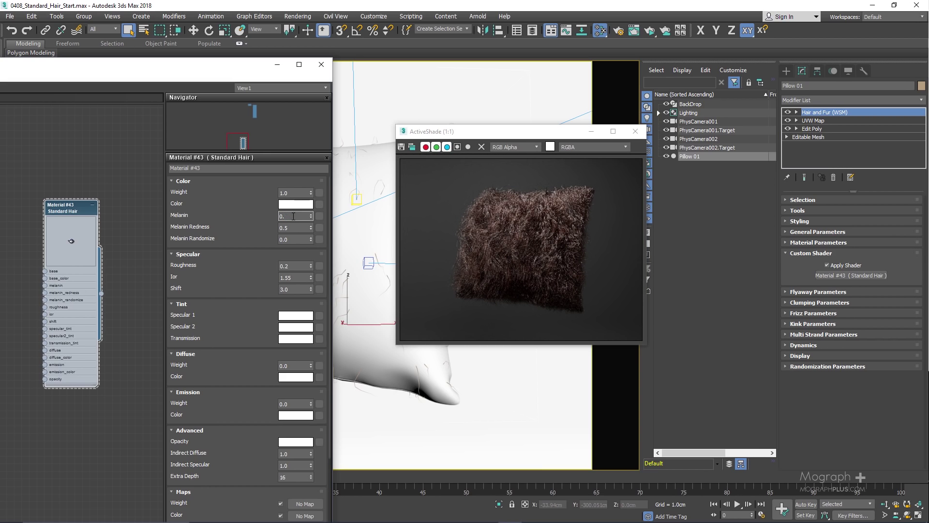
pyautogui.write('9')
pyautogui.press('Return')
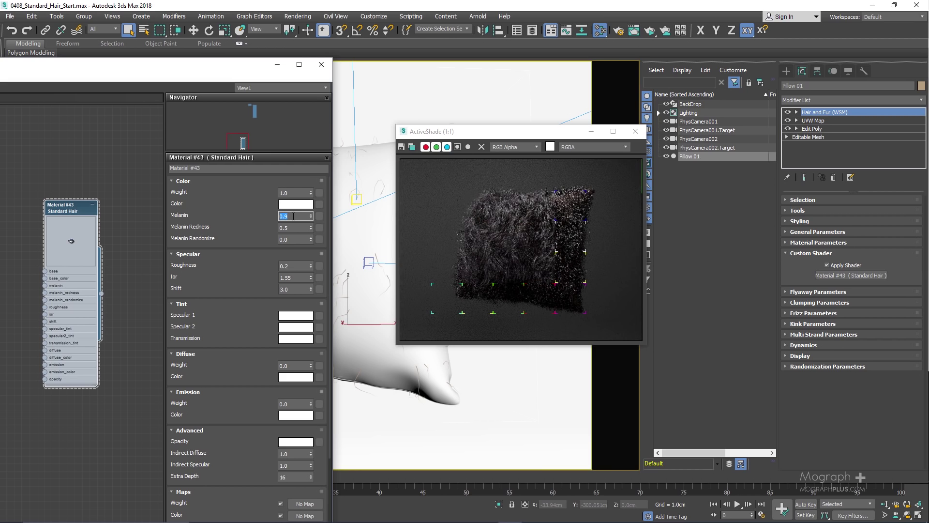
pyautogui.write('0.5')
pyautogui.press('Return')
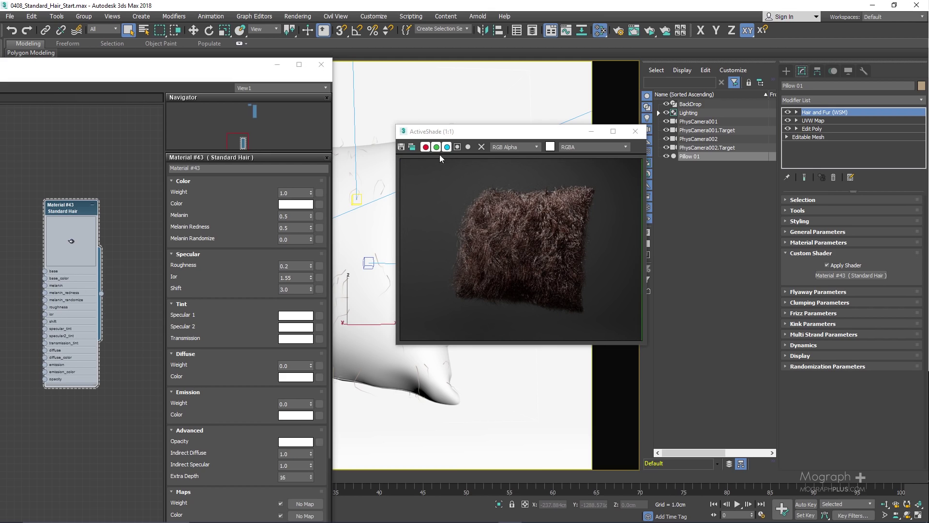
# Step: Clone the ActiveShade render for comparison, set Melanin Redness to 1, and arrange the two renders side by side
pyautogui.click(412, 148)
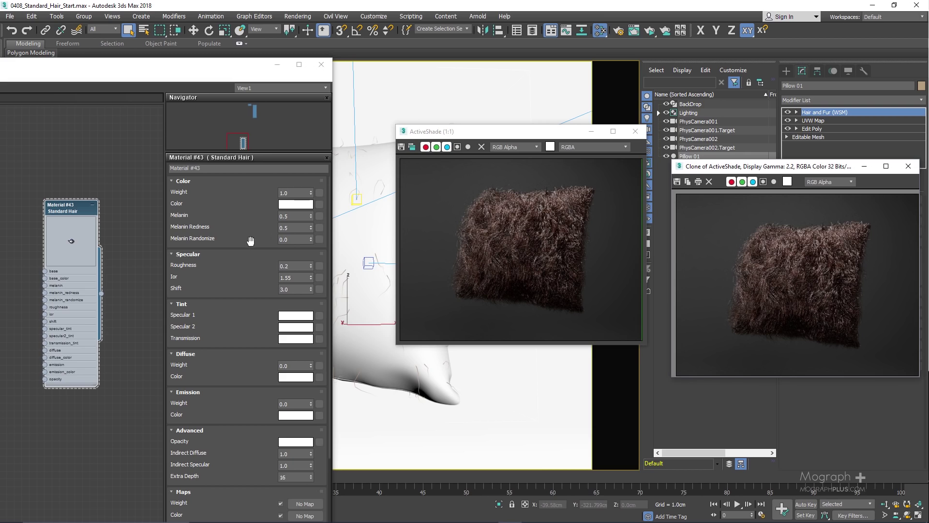
pyautogui.doubleClick(306, 227)
pyautogui.write('1')
pyautogui.press('Return')
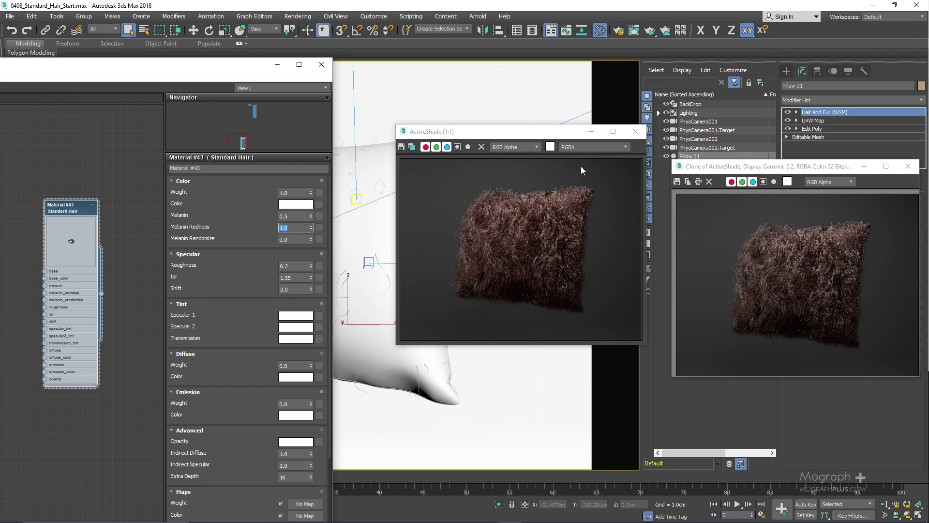
pyautogui.moveTo(532, 136); pyautogui.dragTo(490, 141)
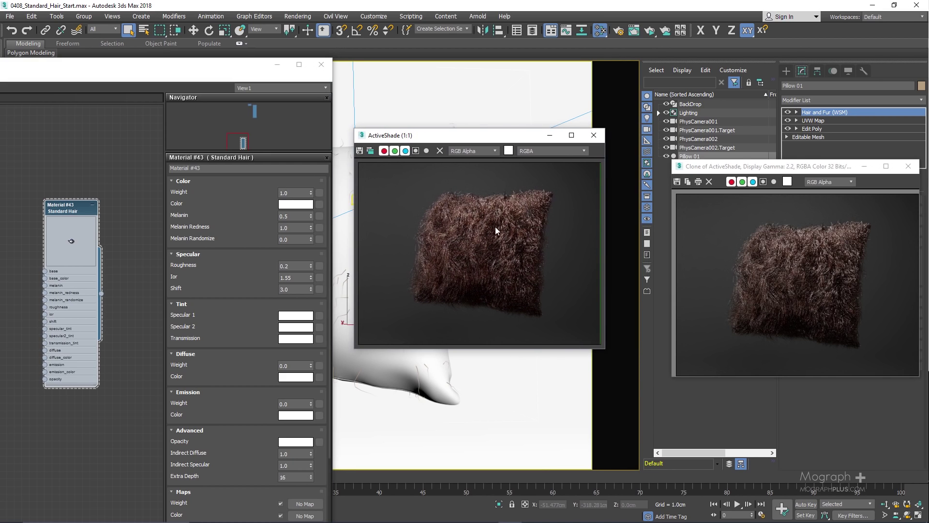
pyautogui.moveTo(817, 170); pyautogui.dragTo(765, 148)
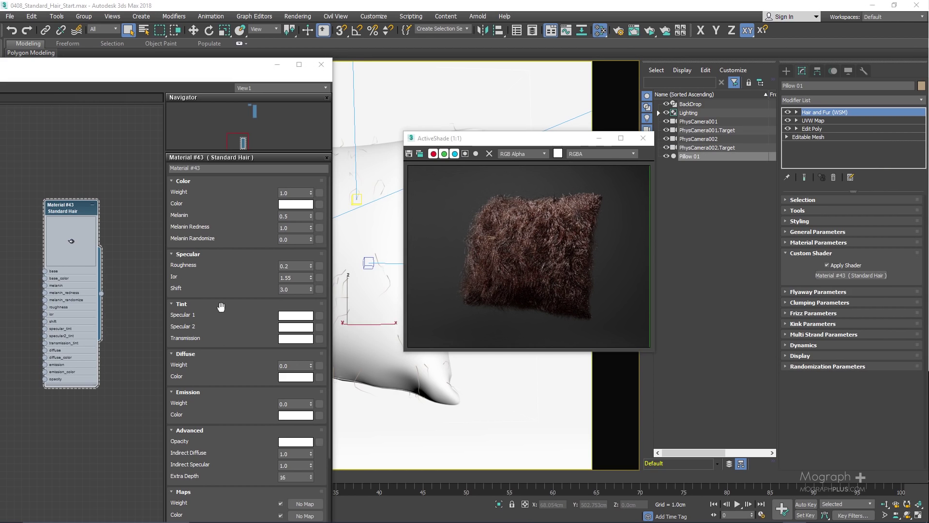
# Step: Clone the current render for comparison and try a Melanin Randomize value of 1 on the hair material
pyautogui.moveTo(223, 237)
pyautogui.click(420, 154)
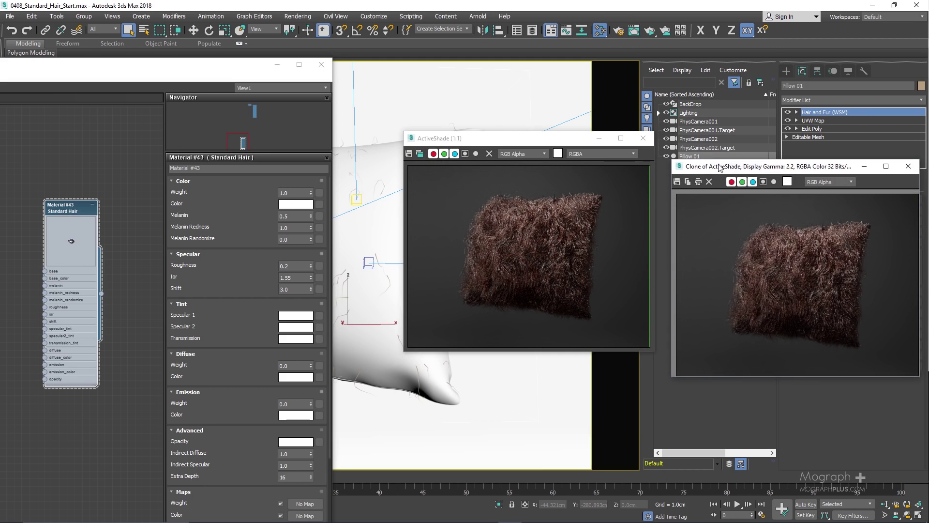
pyautogui.doubleClick(291, 238)
pyautogui.write('1')
pyautogui.press('Return')
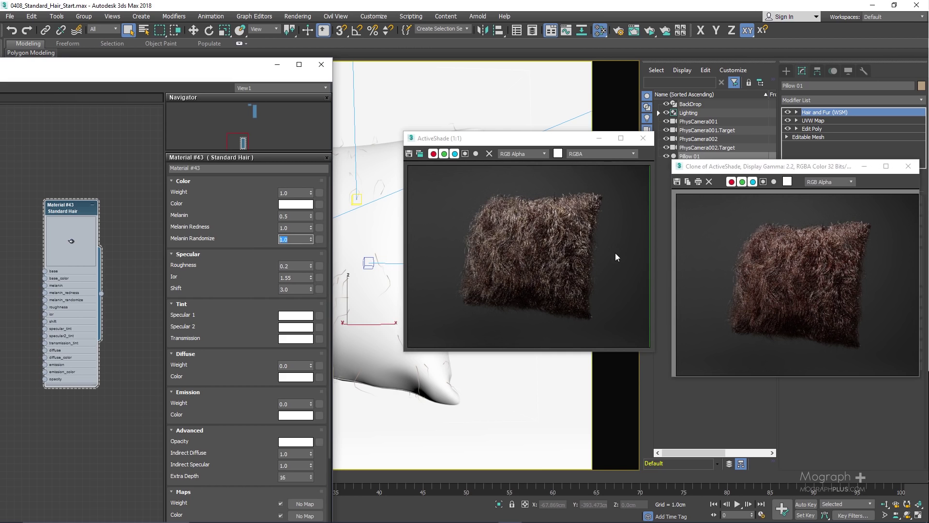
pyautogui.moveTo(741, 172); pyautogui.dragTo(726, 149)
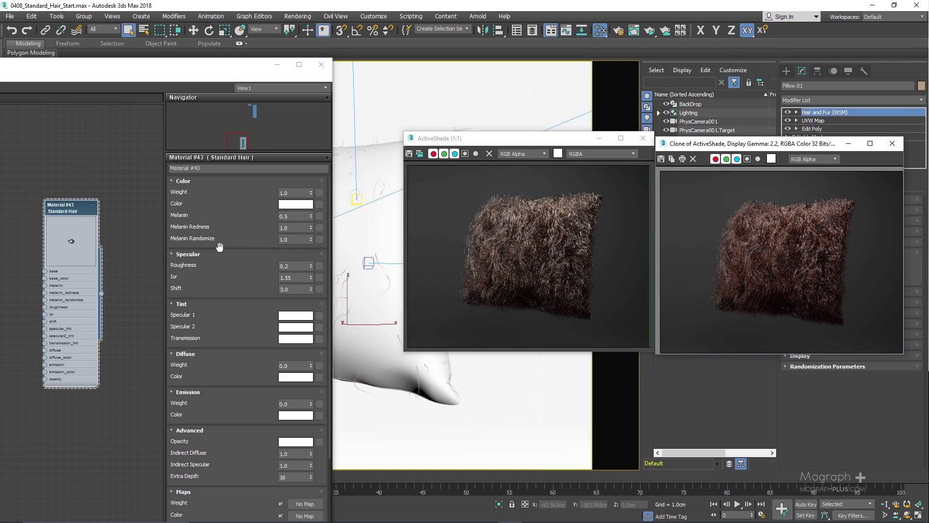
# Step: Examine the randomized fur up close, reset Melanin Randomize to 0, and close the cloned render
pyautogui.doubleClick(290, 239)
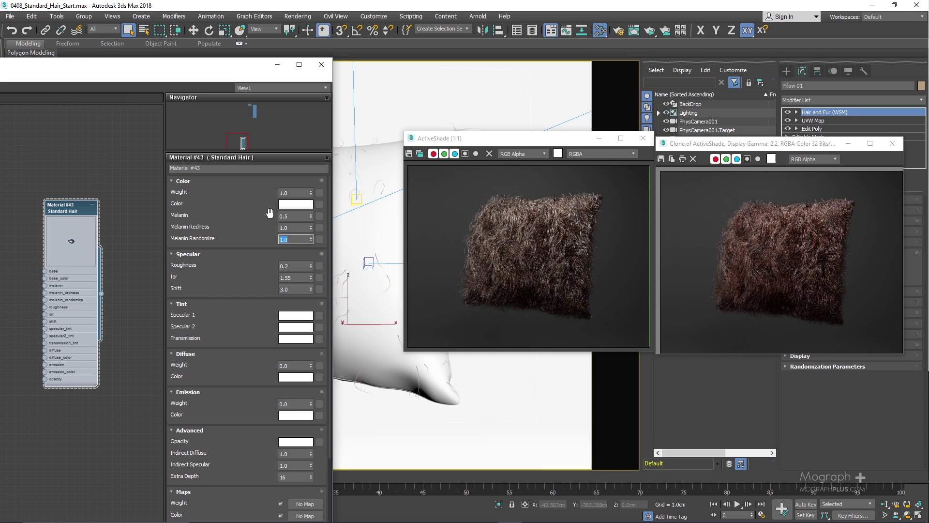
pyautogui.doubleClick(295, 216)
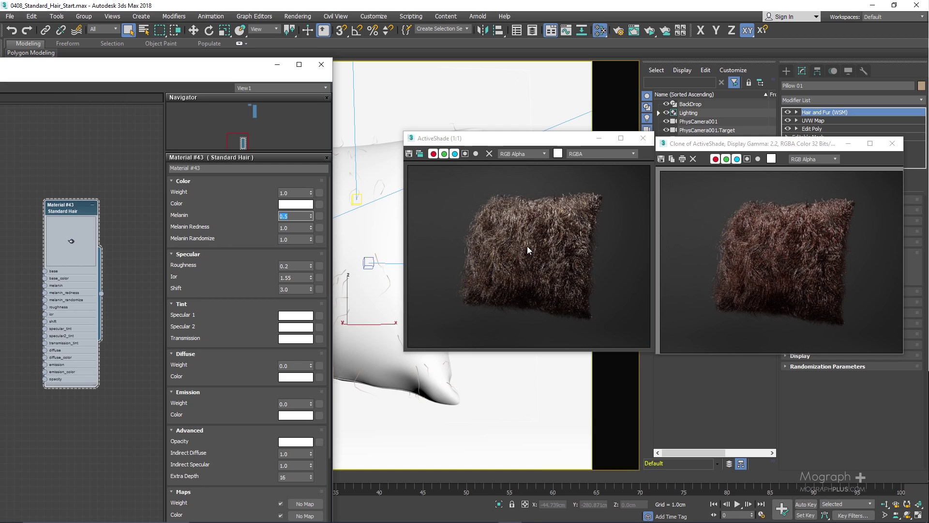
pyautogui.scroll(3, 527, 246)
pyautogui.scroll(-3, 545, 230)
pyautogui.doubleClick(299, 240)
pyautogui.write('0')
pyautogui.press('Return')
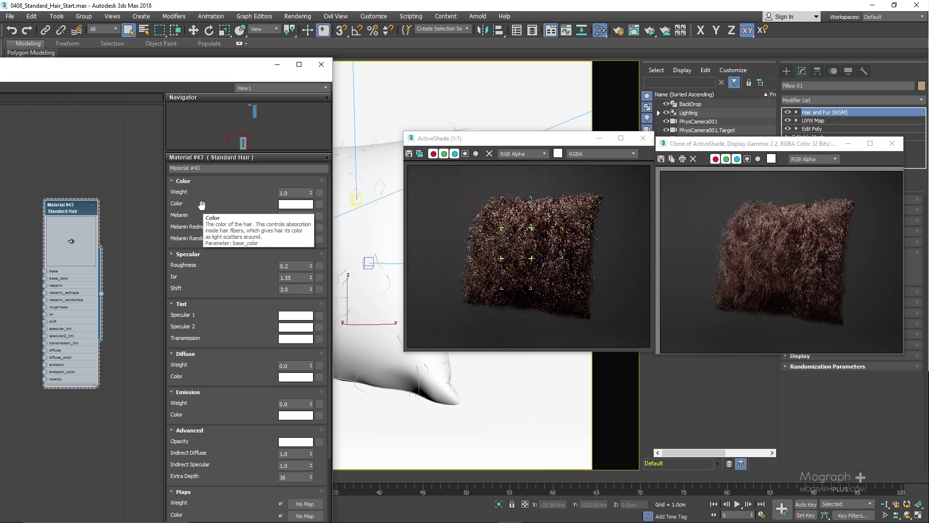
pyautogui.click(896, 144)
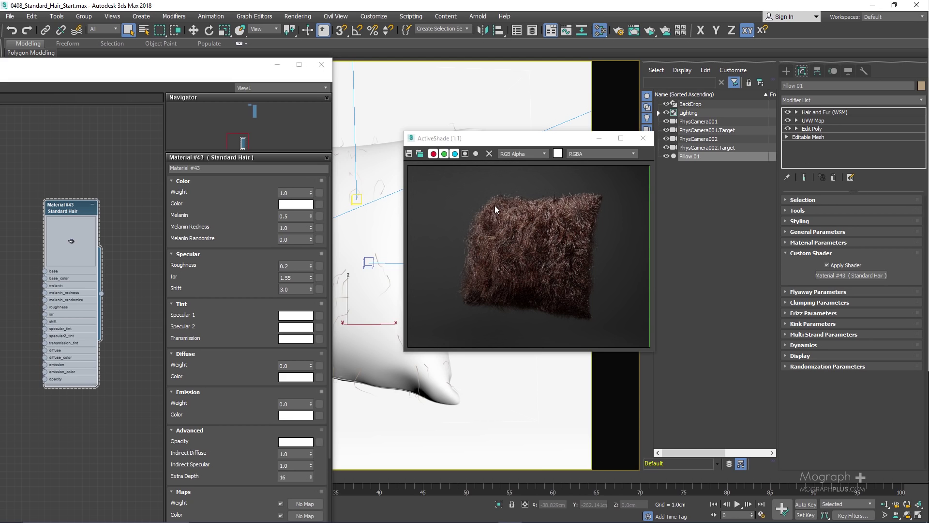
# Step: Test the hair's Color Weight at 0, and set it to 0.5
pyautogui.doubleClick(291, 191)
pyautogui.write('0')
pyautogui.press('Return')
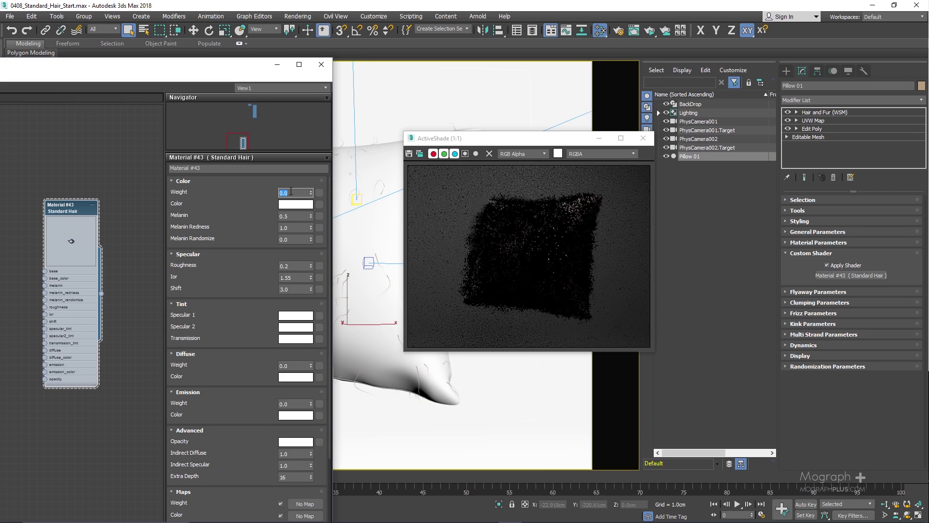
pyautogui.write('0.5')
pyautogui.press('Return')
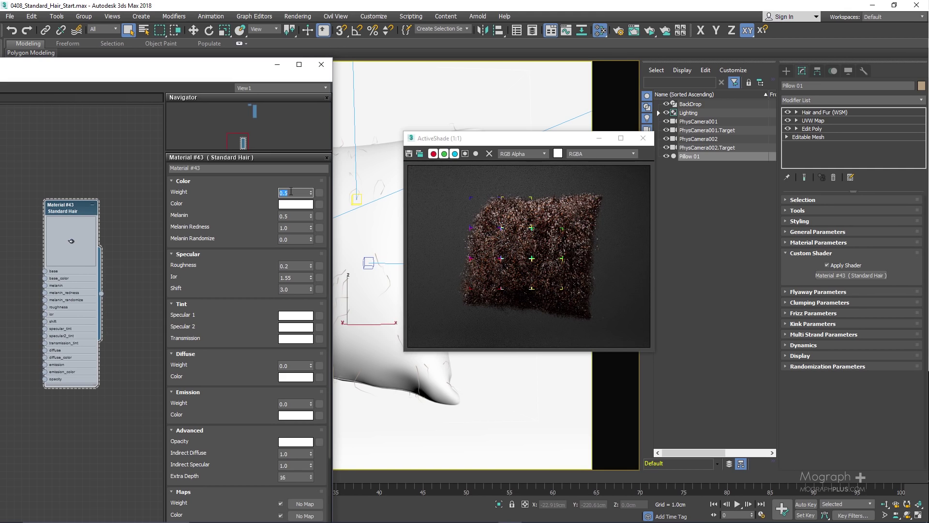
# Step: Set the hair material's Color Weight to 1 and its Melanin to 0
pyautogui.write('1')
pyautogui.press('Return')
pyautogui.doubleClick(293, 216)
pyautogui.write('0')
pyautogui.press('Return')
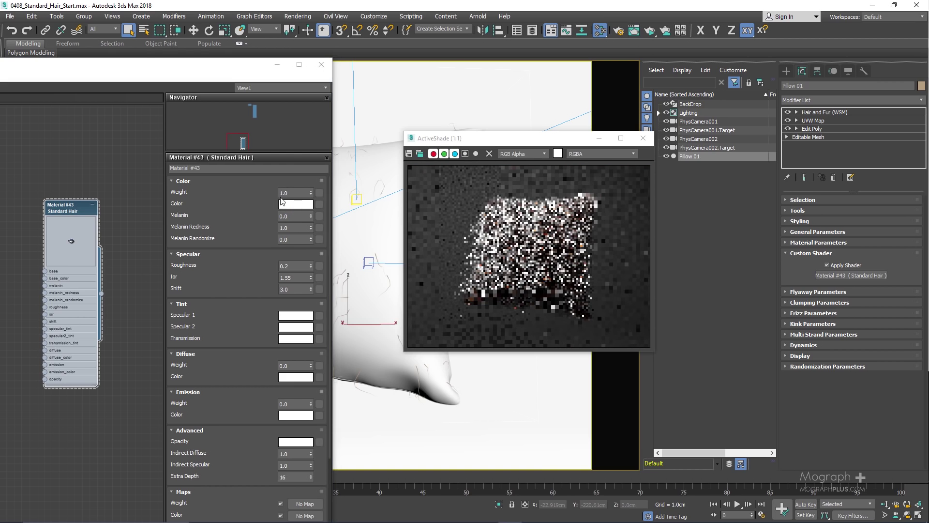
# Step: Try a magenta hair Color with hue 0.835 and saturation 0.813, and undo the color change
pyautogui.click(290, 204)
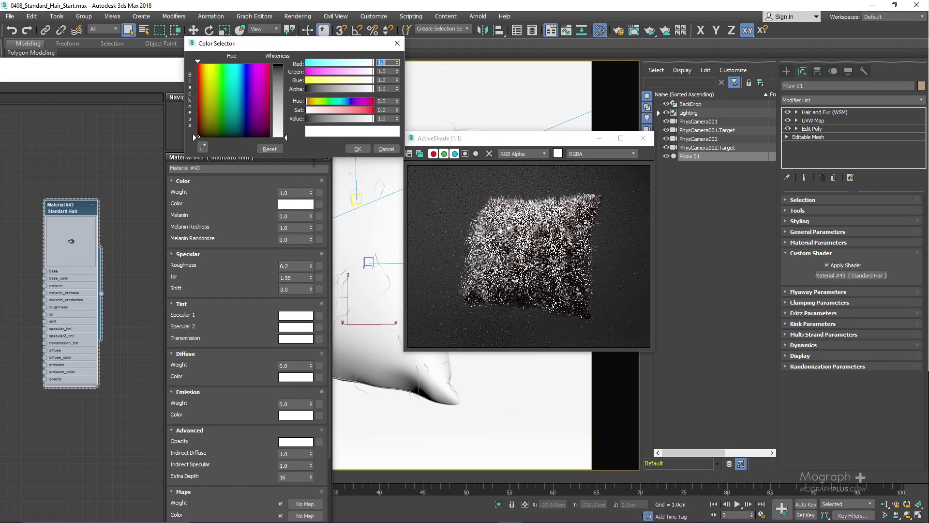
pyautogui.moveTo(350, 103); pyautogui.dragTo(359, 105)
pyautogui.click(361, 109)
pyautogui.click(361, 100)
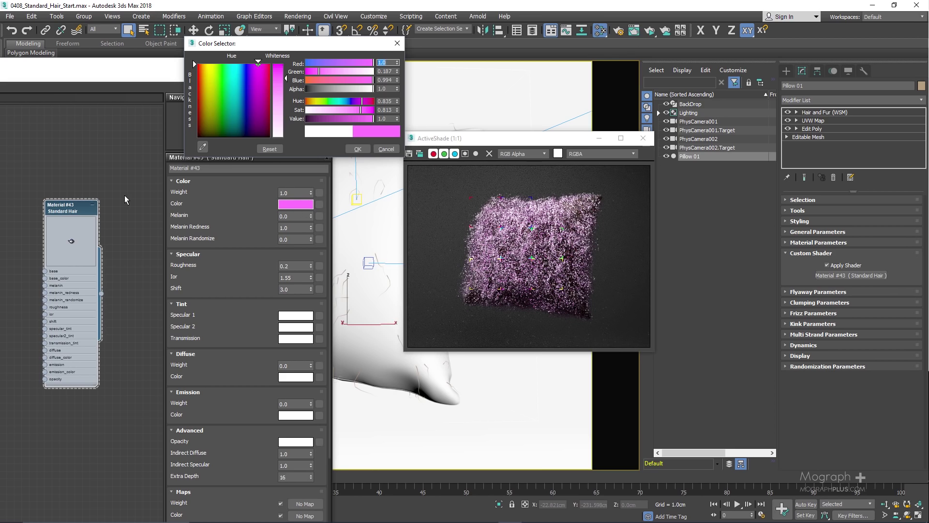
pyautogui.click(387, 150)
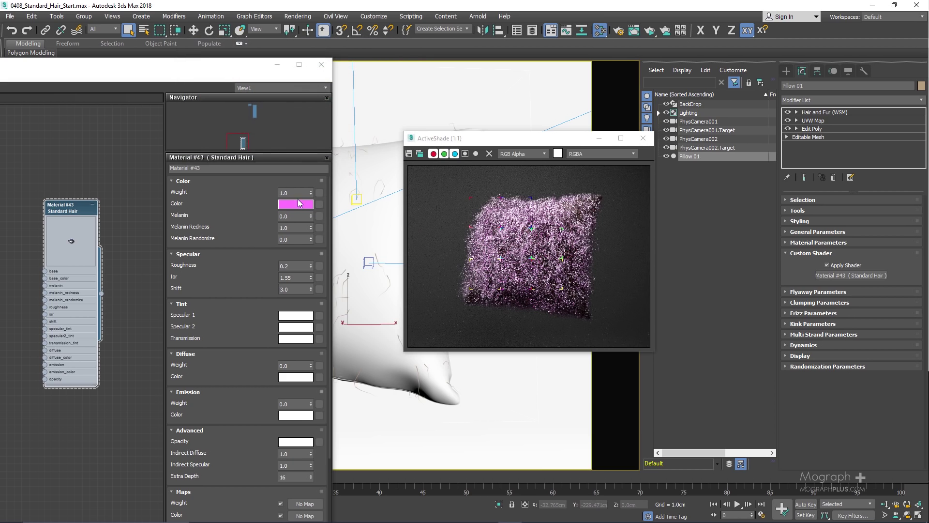
pyautogui.hotkey('ctrl', 'z')
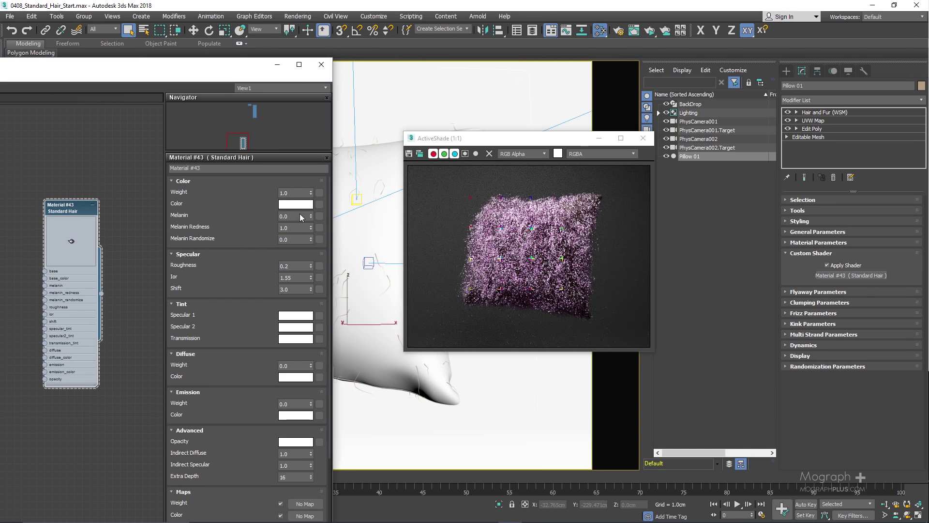
# Step: Set the hair's Melanin to 0.5
pyautogui.doubleClick(301, 213)
pyautogui.write('0.')
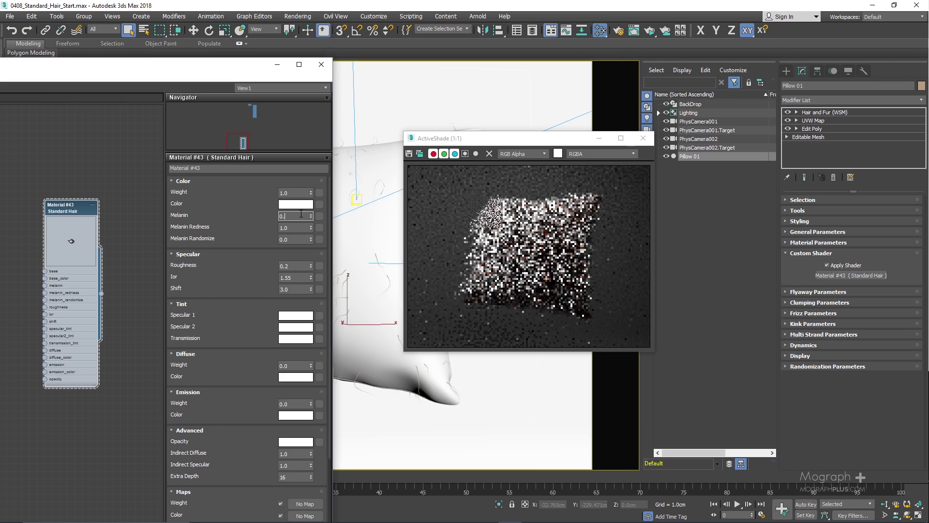
pyautogui.write('5')
pyautogui.press('Return')
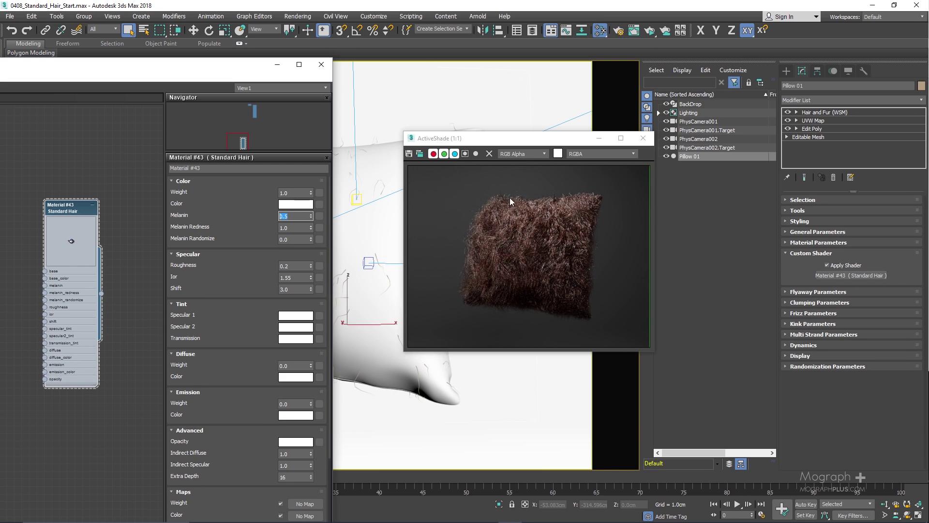
# Step: Clone the current render for comparison and try a Specular Roughness of 0.5 on the hair material
pyautogui.click(419, 154)
pyautogui.doubleClick(295, 266)
pyautogui.write('0.5')
pyautogui.press('Return')
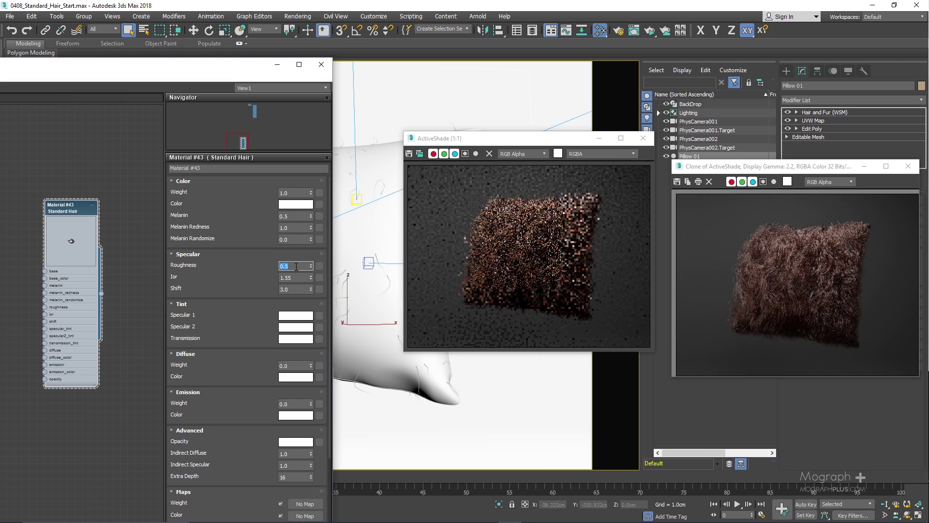
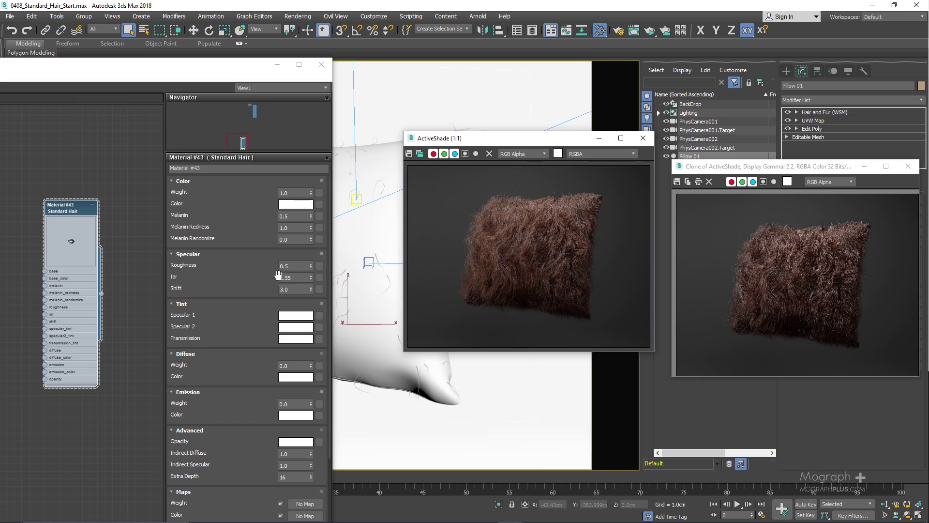
# Step: Close the cloned render and reset the Specular Roughness to 0.2
pyautogui.click(292, 266)
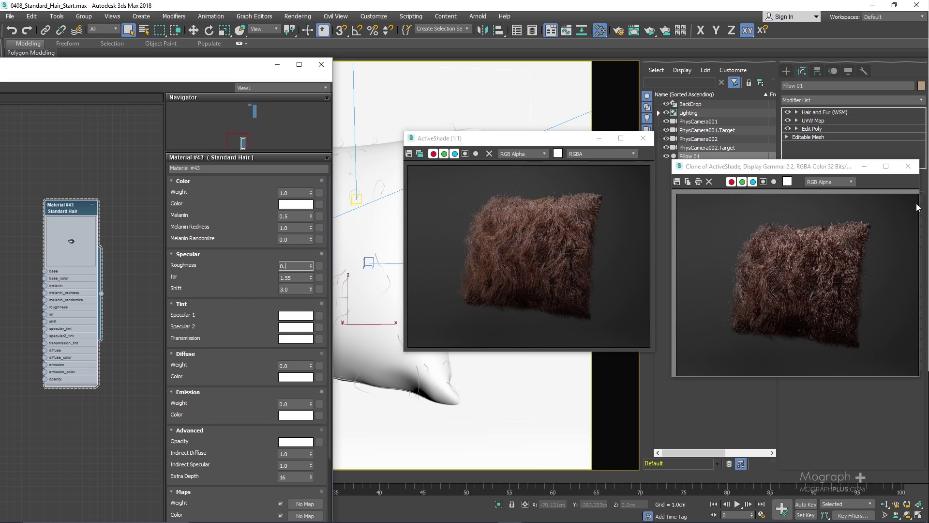
pyautogui.click(908, 166)
pyautogui.write('0.2')
pyautogui.press('Return')
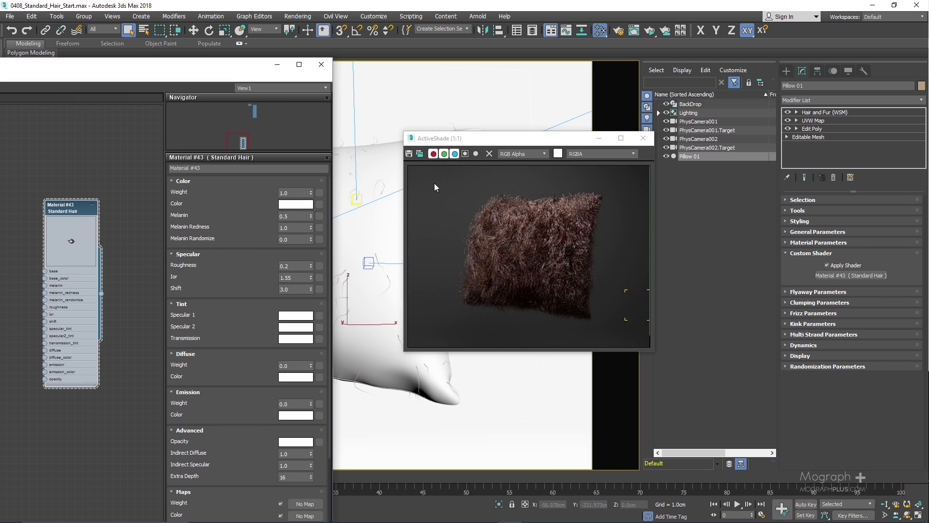
# Step: Clone the ActiveShade render for comparison and try a Specular Ior of 1.2 on the hair material
pyautogui.click(420, 154)
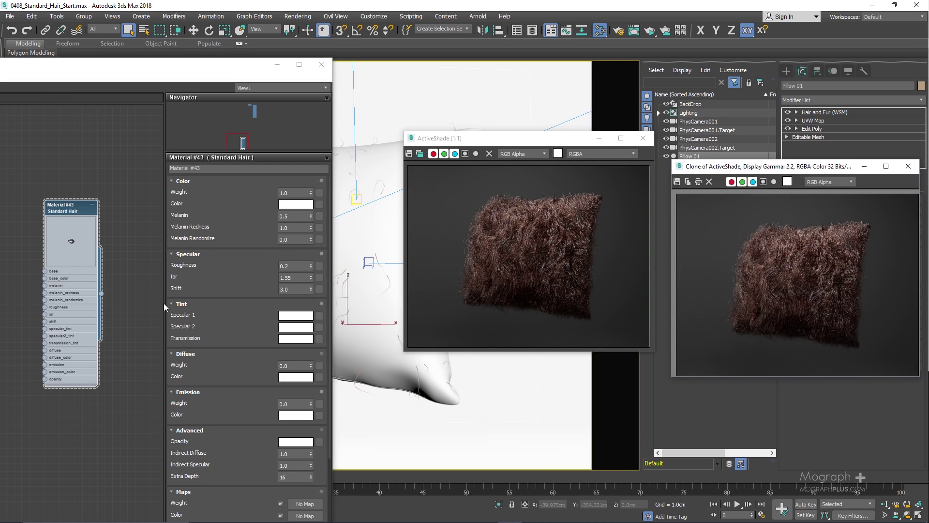
pyautogui.click(291, 278)
pyautogui.press('BackSpace')
pyautogui.press('BackSpace')
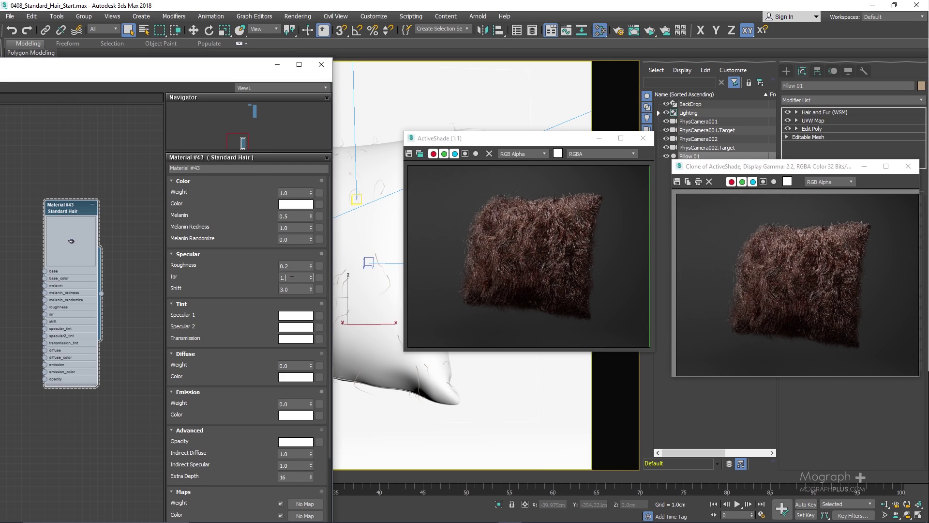
pyautogui.write('2')
pyautogui.press('Return')
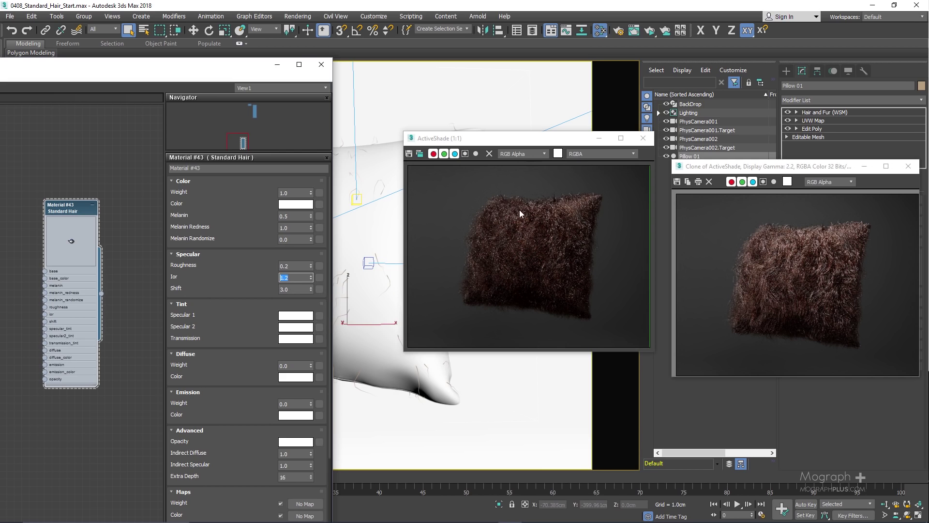
# Step: Clone the low-Ior render as a second comparison and set the Specular Ior to 2
pyautogui.click(419, 154)
pyautogui.moveTo(808, 172)
pyautogui.mouseDown()
pyautogui.moveTo(768, 261)
pyautogui.moveTo(790, 7)
pyautogui.moveTo(616, 114)
pyautogui.moveTo(509, 157)
pyautogui.moveTo(310, 152)
pyautogui.moveTo(488, 336)
pyautogui.moveTo(541, 225)
pyautogui.moveTo(467, 54)
pyautogui.mouseUp()
pyautogui.doubleClick(288, 278)
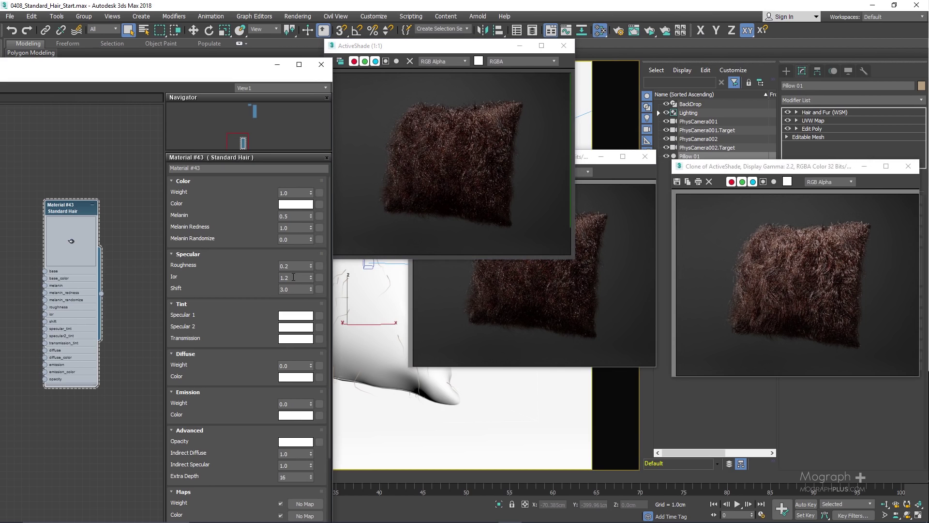
pyautogui.write('2')
pyautogui.press('Return')
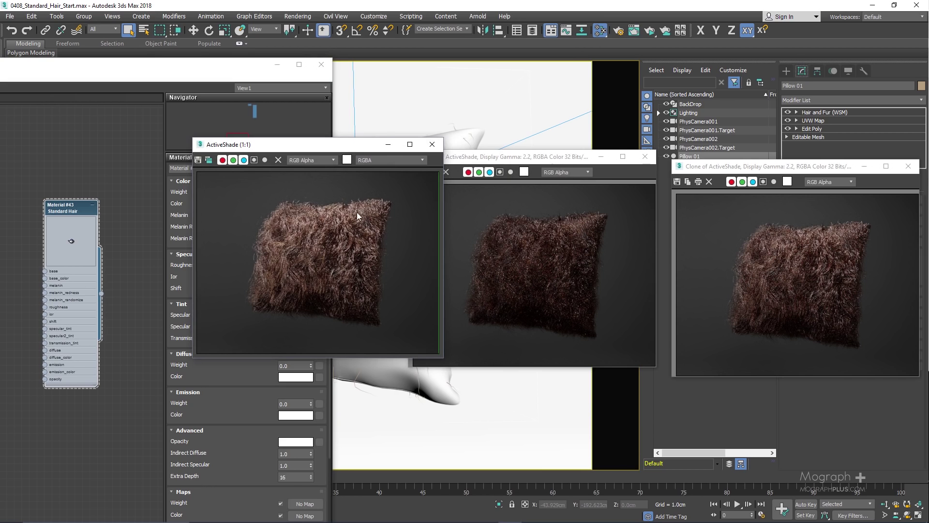
# Step: Arrange the two cloned renders and the live ActiveShade render side by side in order of increasing Ior
pyautogui.moveTo(359, 150); pyautogui.dragTo(804, 201)
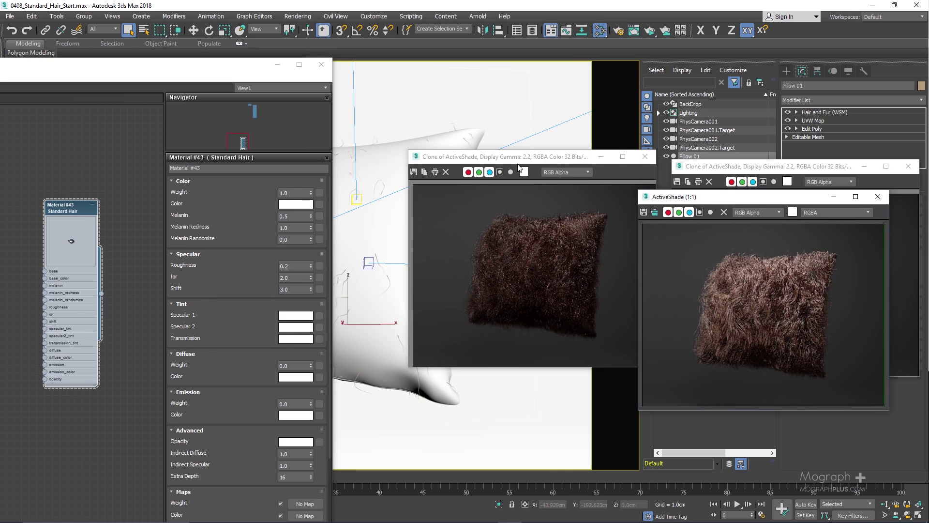
pyautogui.moveTo(519, 158); pyautogui.dragTo(188, 157)
pyautogui.moveTo(757, 167); pyautogui.dragTo(446, 159)
pyautogui.moveTo(770, 202)
pyautogui.mouseDown()
pyautogui.moveTo(740, 171)
pyautogui.moveTo(760, 168)
pyautogui.mouseUp()
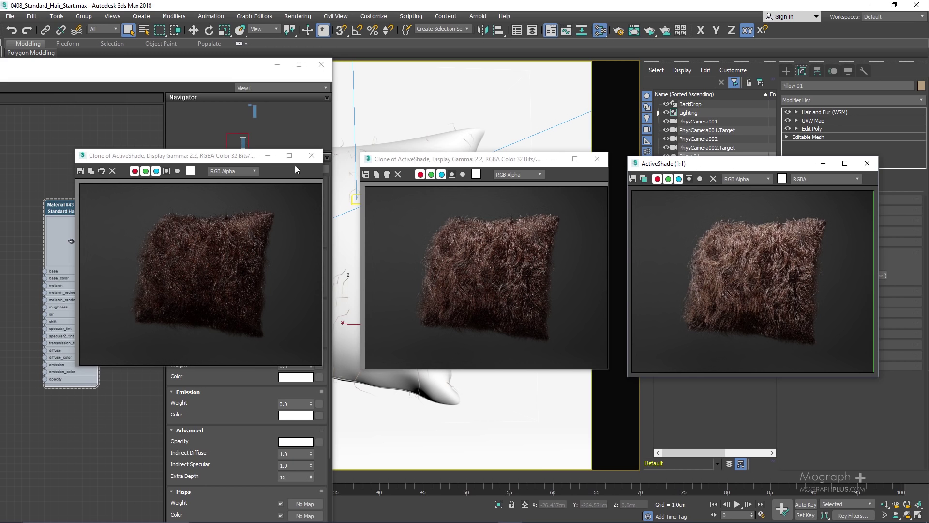
# Step: Close both cloned renders and move the ActiveShade window back beside the material parameters
pyautogui.click(312, 155)
pyautogui.click(588, 156)
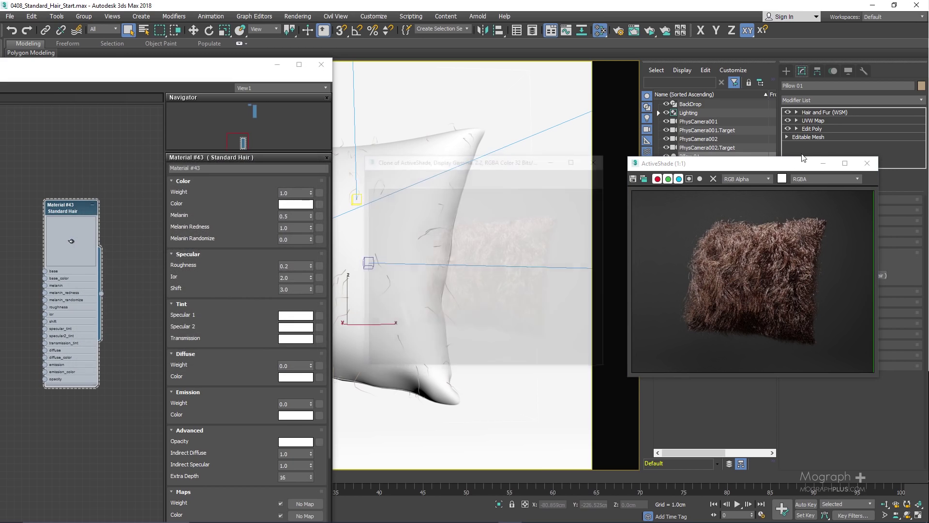
pyautogui.moveTo(678, 163); pyautogui.dragTo(475, 168)
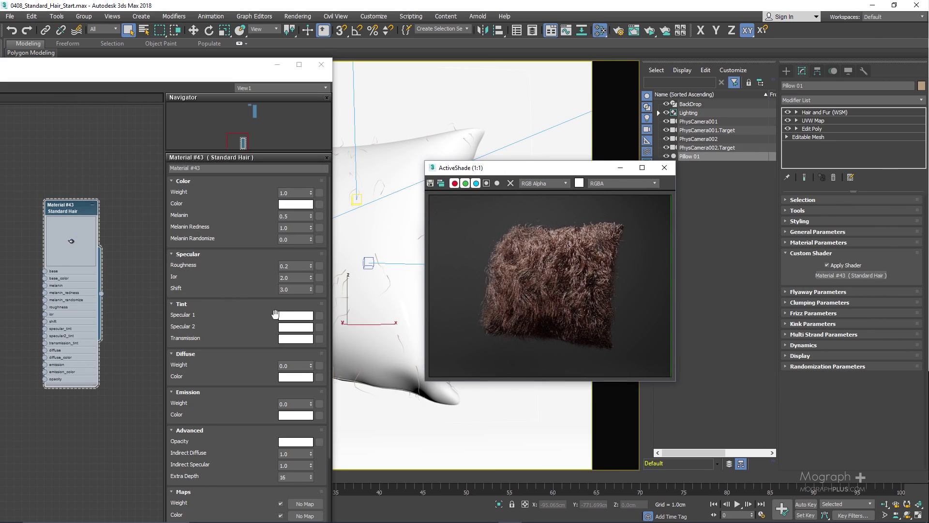
pyautogui.click(289, 277)
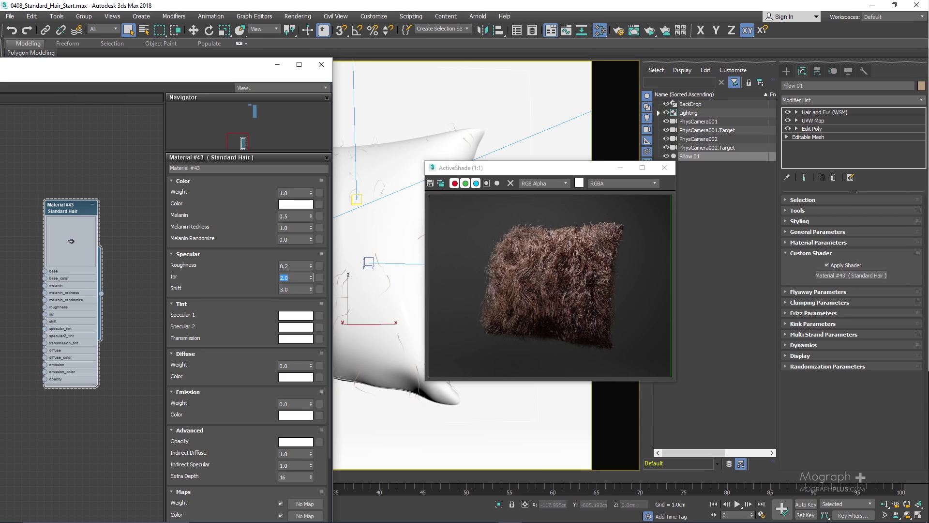
# Step: Test the hair's Specular Shift at 1 and 25, and reset it to 3
pyautogui.doubleClick(290, 289)
pyautogui.write('1')
pyautogui.press('Return')
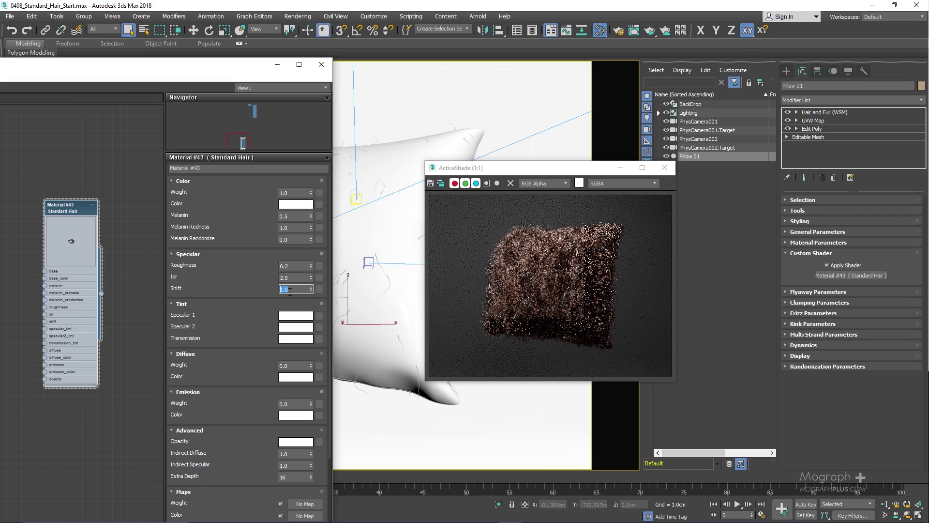
pyautogui.write('25')
pyautogui.press('Return')
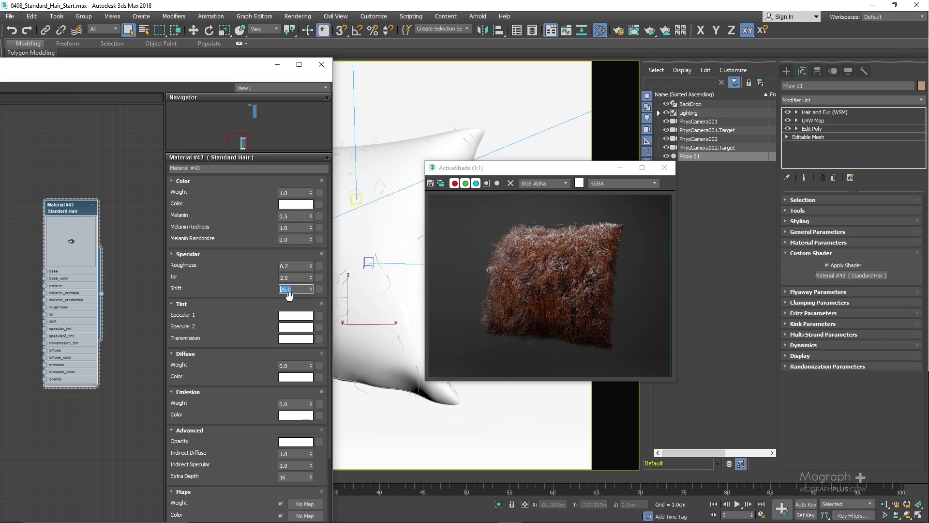
pyautogui.write('3')
pyautogui.press('Return')
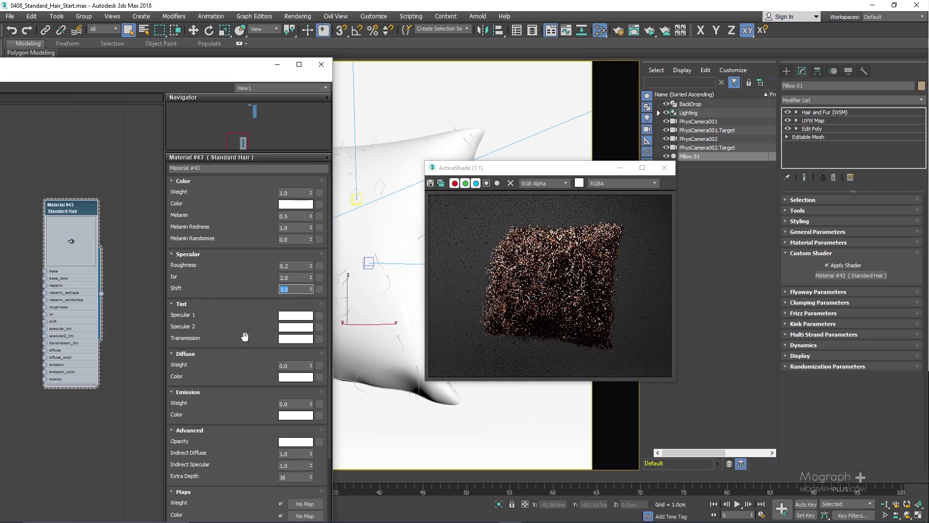
# Step: Test the hair's Diffuse Weight at 0.5, and lower it to 0.2
pyautogui.moveTo(215, 320); pyautogui.dragTo(243, 346)
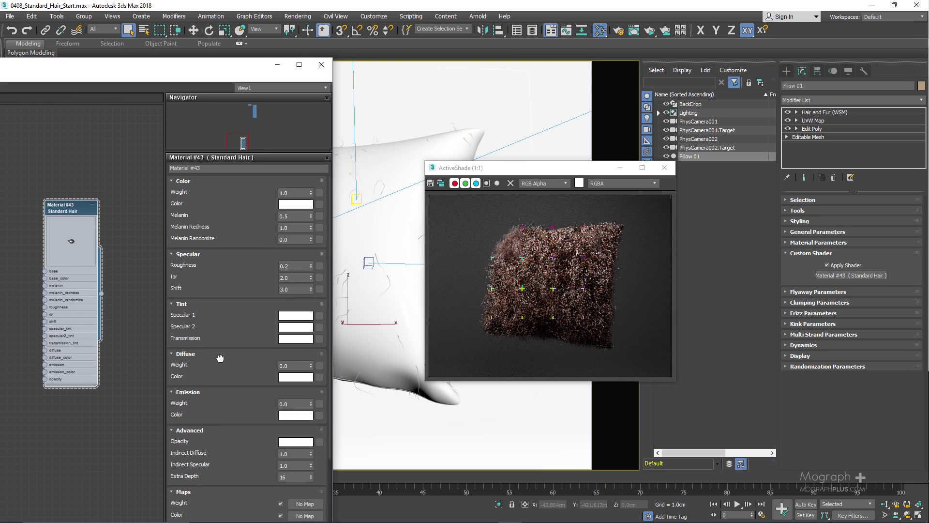
pyautogui.scroll(-1, 218, 300)
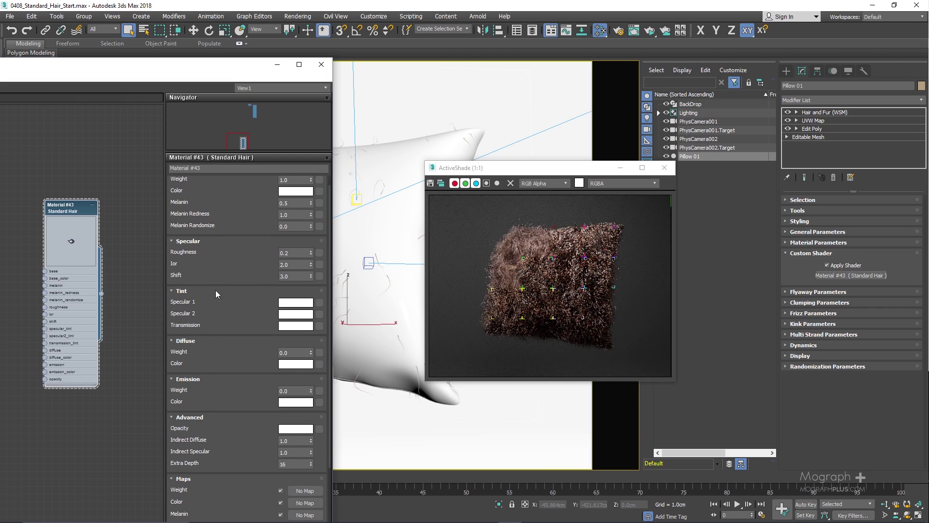
pyautogui.scroll(1, 203, 307)
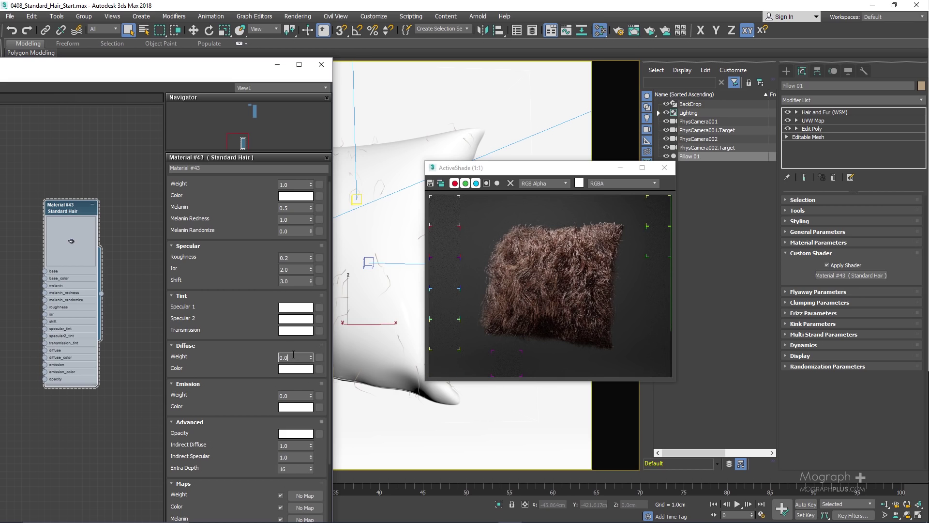
pyautogui.write('5')
pyautogui.press('Return')
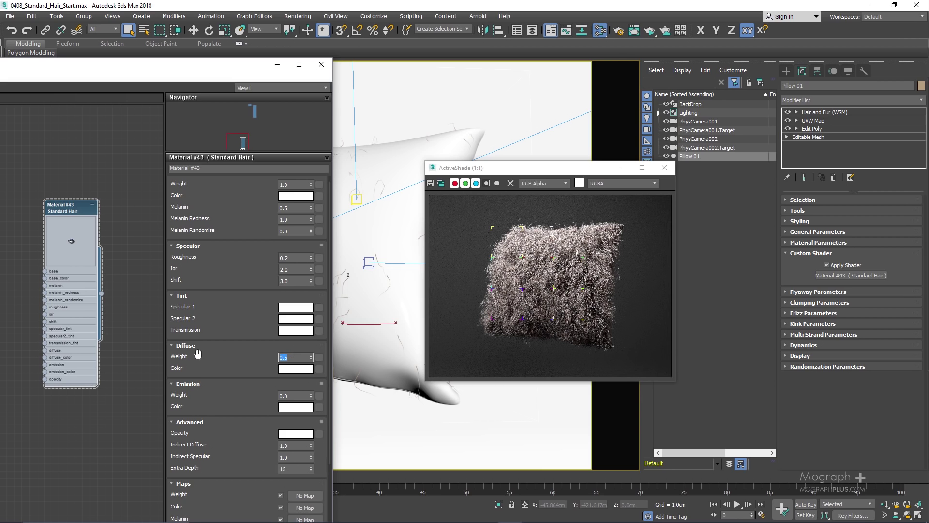
pyautogui.write('0.2')
pyautogui.press('Return')
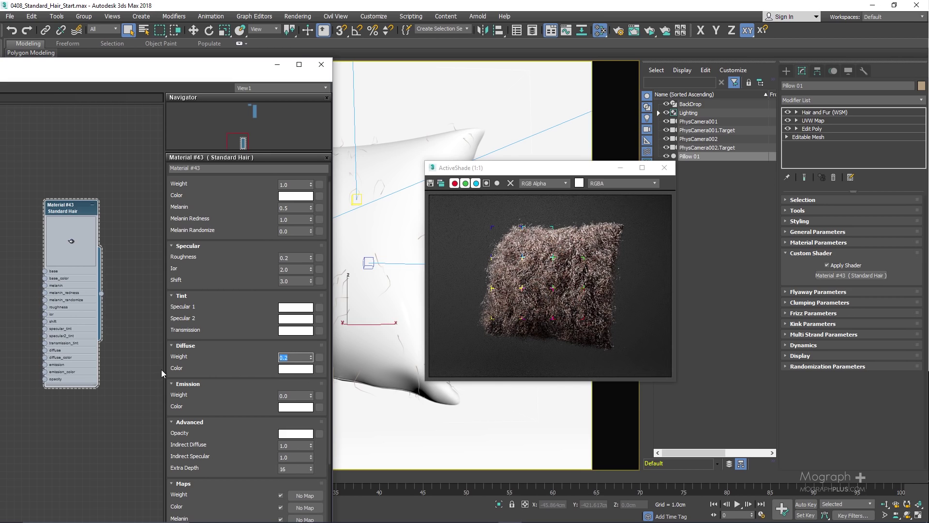
# Step: Examine the diffuse fur up close in the render, and reset the Diffuse Weight to 0
pyautogui.scroll(1, 255, 350)
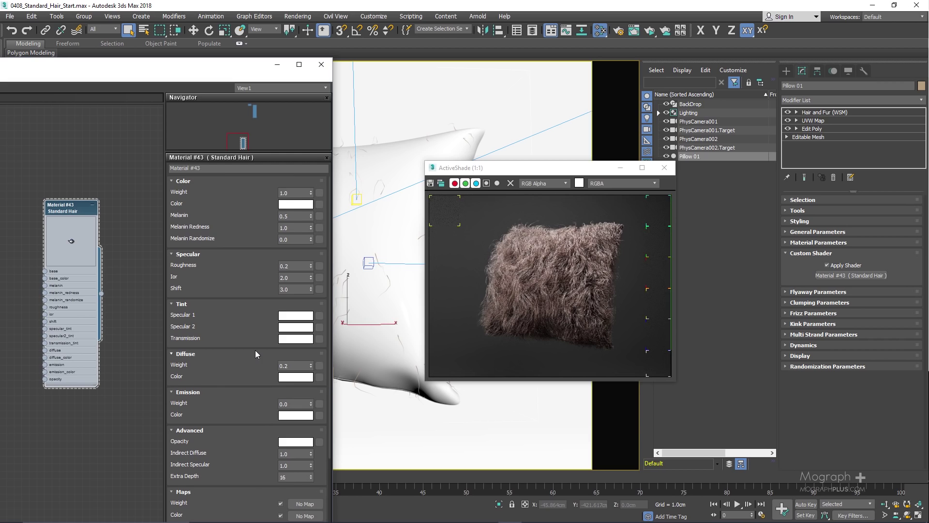
pyautogui.scroll(3, 597, 286)
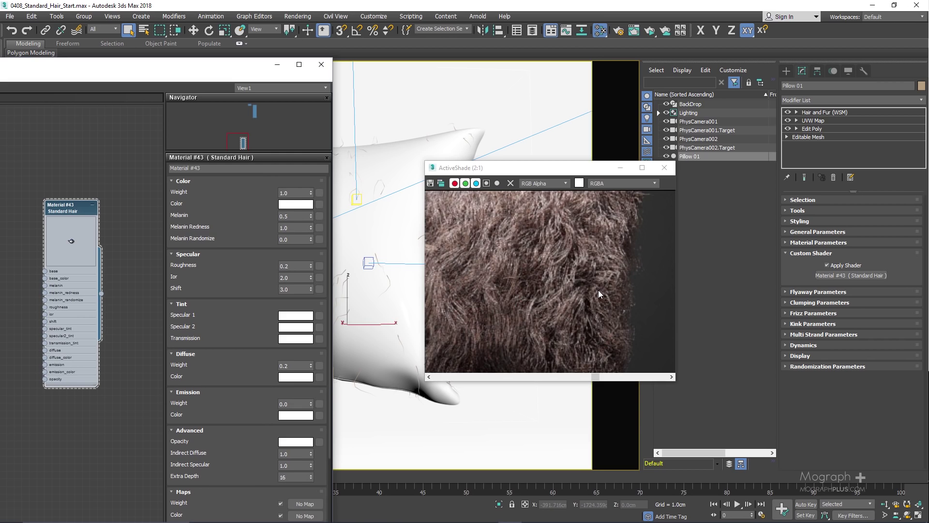
pyautogui.scroll(-3, 598, 290)
pyautogui.scroll(3, 562, 278)
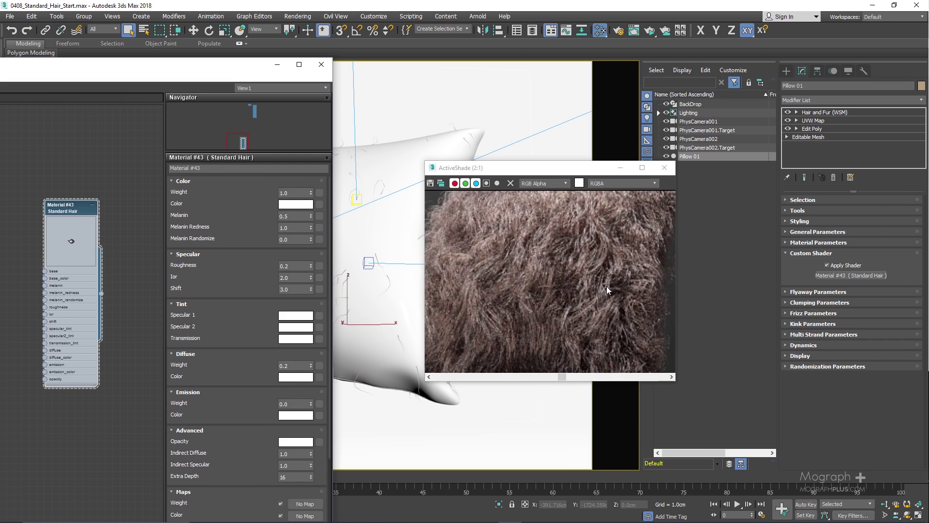
pyautogui.scroll(-3, 530, 275)
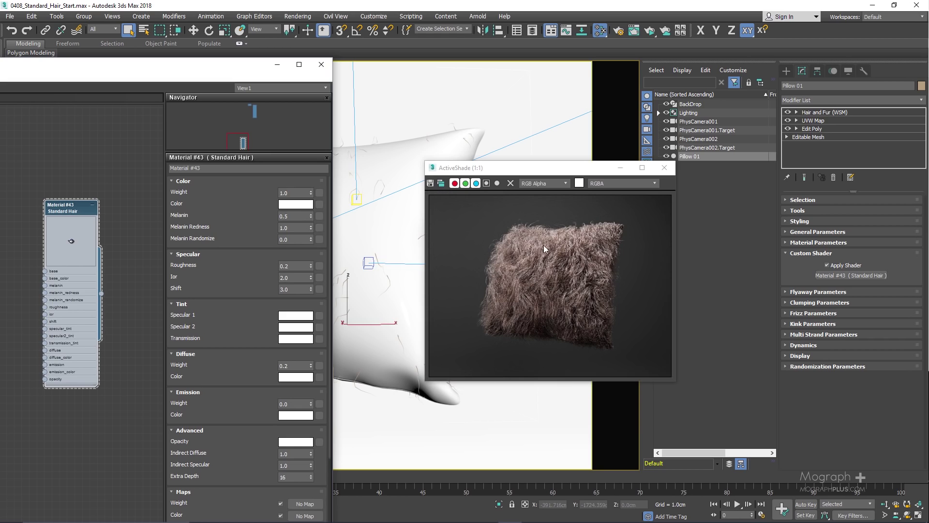
pyautogui.doubleClick(291, 366)
pyautogui.write('0')
pyautogui.press('Return')
# Step: Clone the ActiveShade render for comparison, and test the hair's Indirect Diffuse and Indirect Specular at 0
pyautogui.scroll(-3, 233, 368)
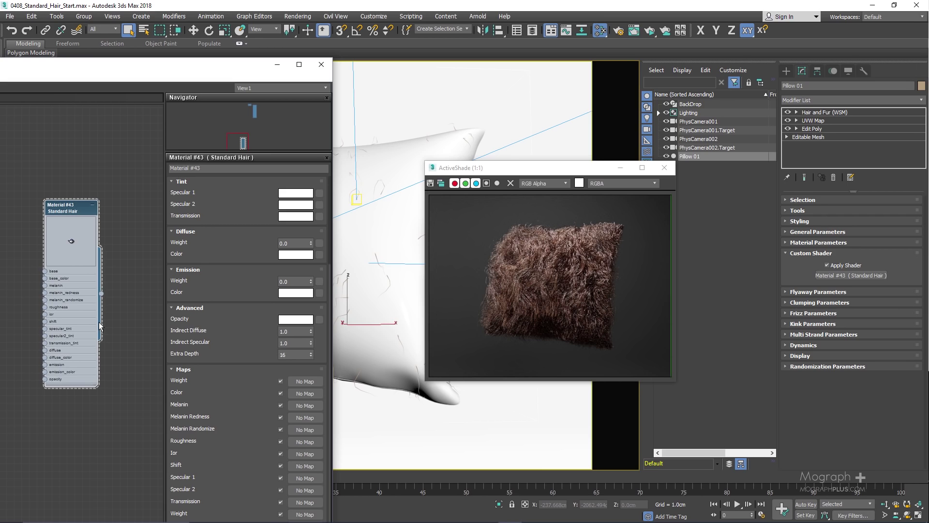
pyautogui.doubleClick(289, 333)
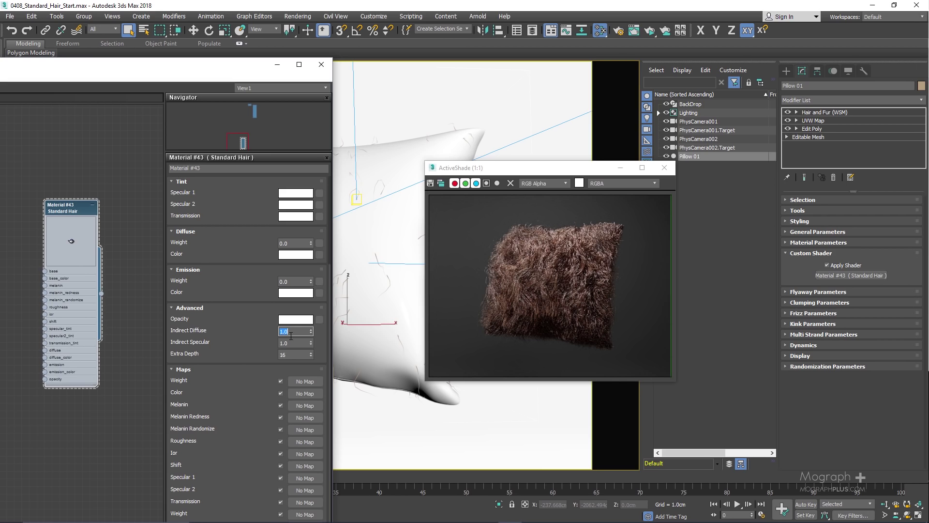
pyautogui.click(442, 185)
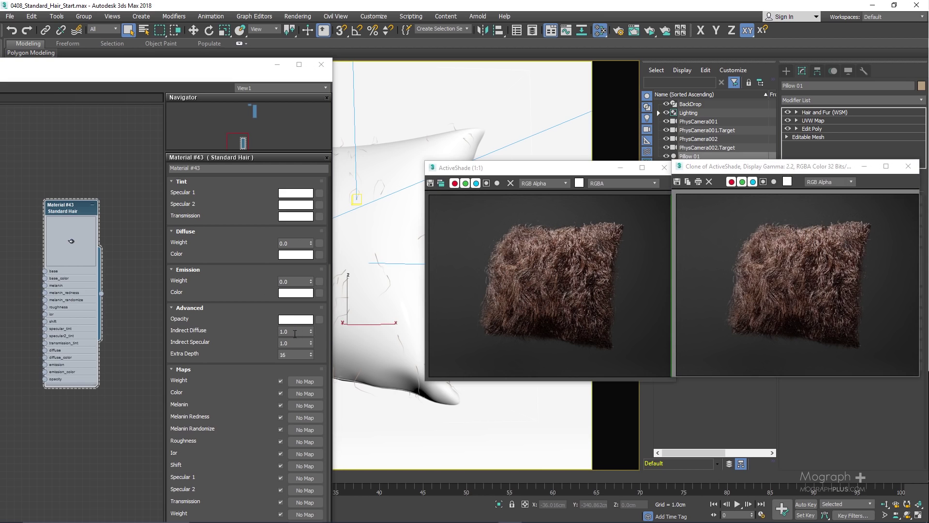
pyautogui.click(263, 336)
pyautogui.write('0')
pyautogui.press('Return')
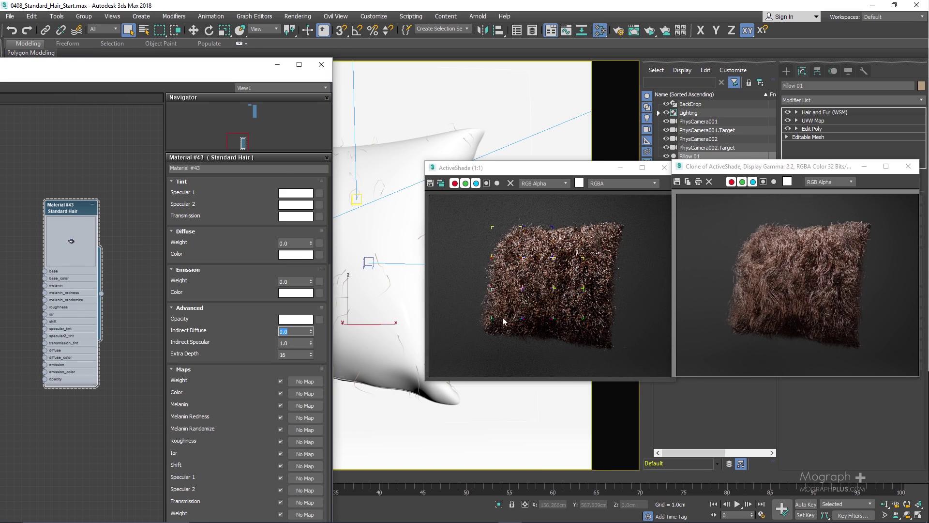
pyautogui.click(307, 343)
pyautogui.write('0')
pyautogui.press('Return')
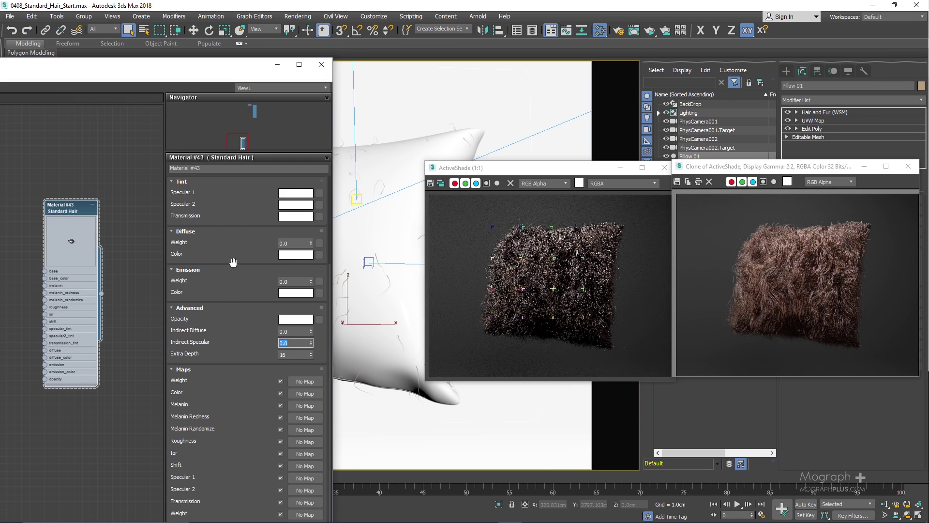
pyautogui.moveTo(222, 276); pyautogui.dragTo(218, 282)
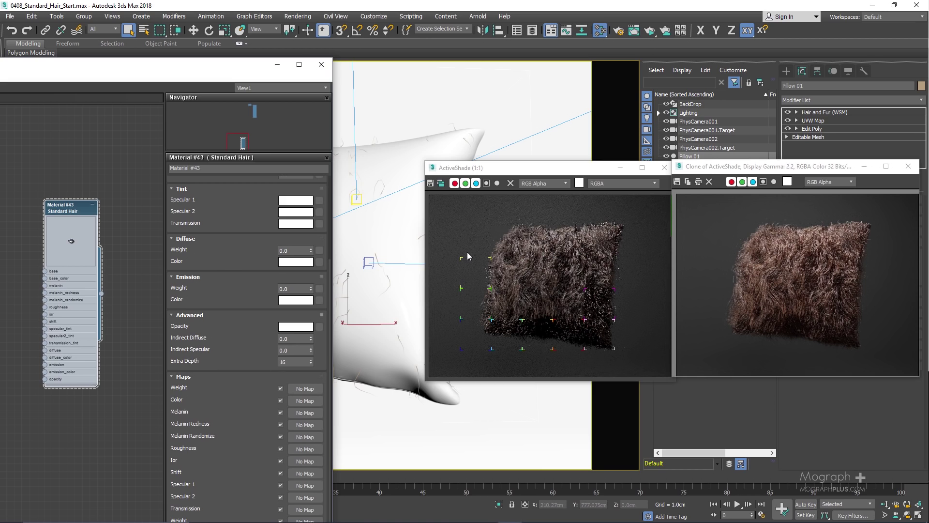
# Step: Reset the hair's Indirect Specular and Indirect Diffuse to 1
pyautogui.doubleClick(293, 350)
pyautogui.write('1')
pyautogui.press('Return')
pyautogui.doubleClick(281, 342)
pyautogui.write('1')
pyautogui.press('Return')
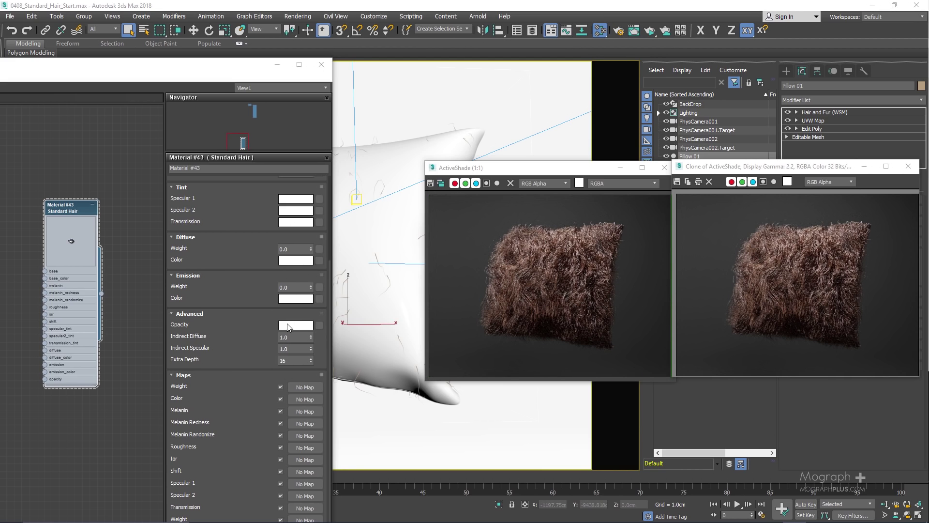
# Step: Replace the old cloned render with a fresh clone of ActiveShade, and return to the material's Advanced settings
pyautogui.doubleClick(299, 360)
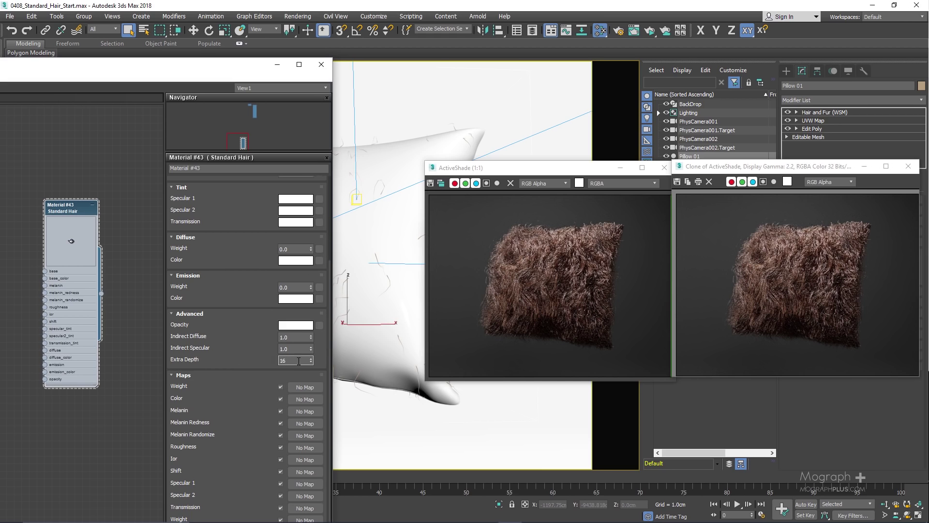
pyautogui.click(441, 184)
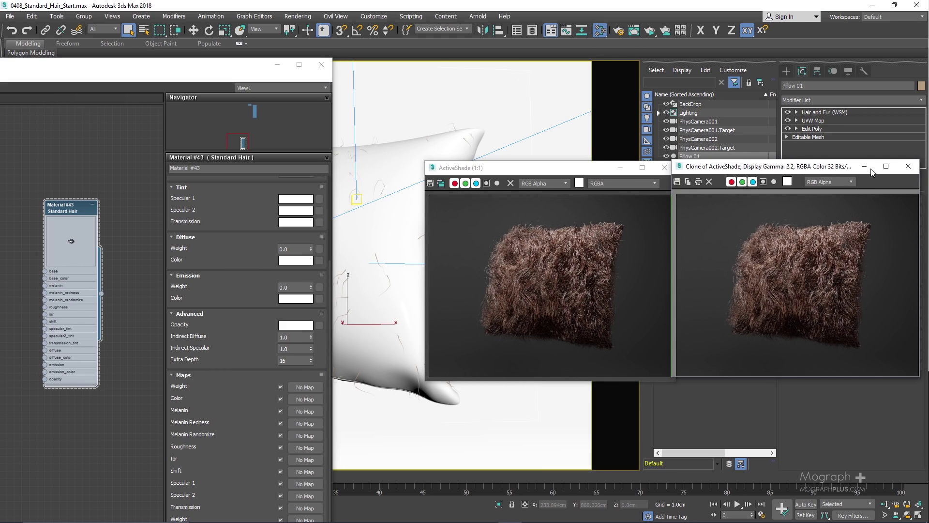
pyautogui.click(913, 169)
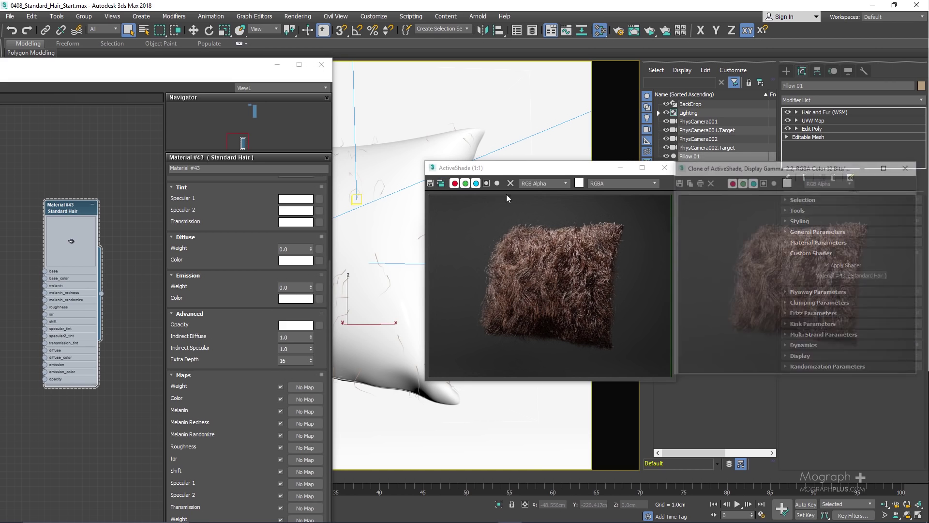
pyautogui.scroll(5, 233, 232)
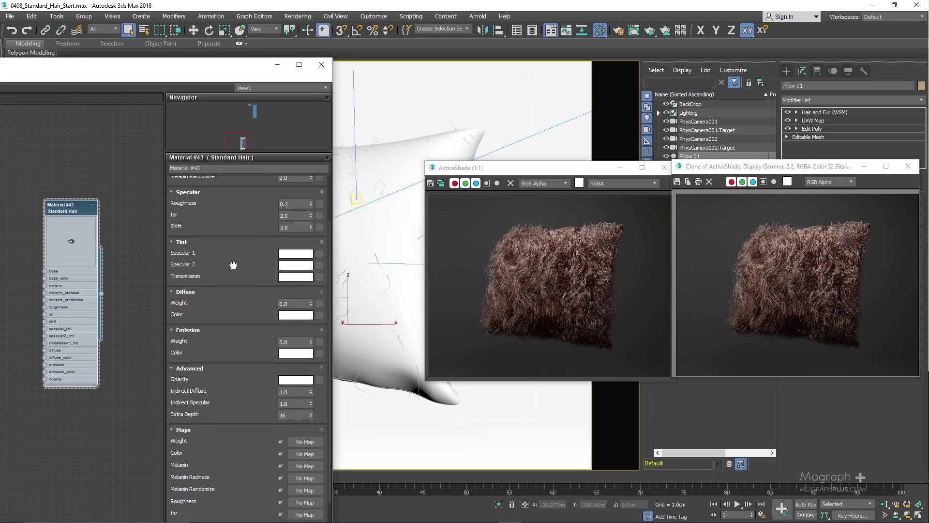
pyautogui.scroll(-5, 242, 208)
pyautogui.scroll(-1, 215, 352)
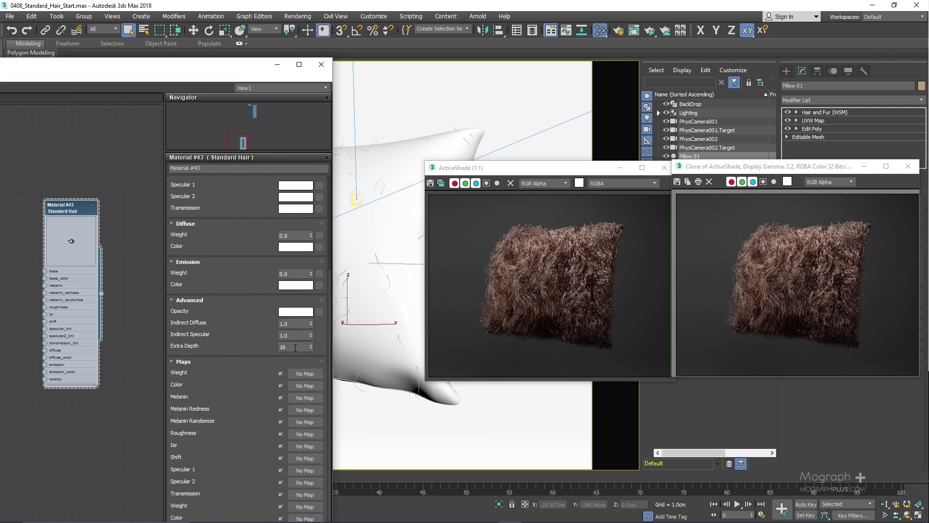
# Step: Set the hair's Extra Depth to 1, and lower its Melanin to 0.2
pyautogui.click(295, 348)
pyautogui.write('1')
pyautogui.press('Return')
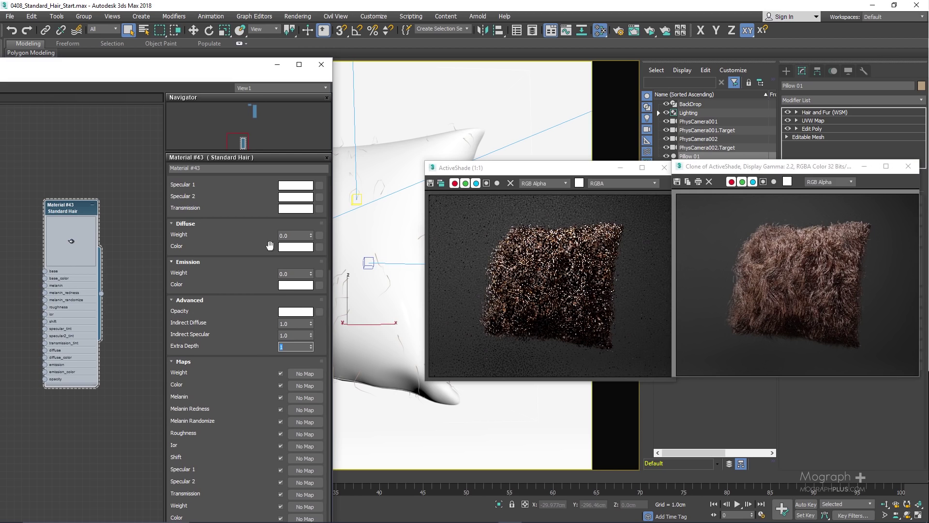
pyautogui.scroll(3, 251, 289)
pyautogui.scroll(7, 251, 289)
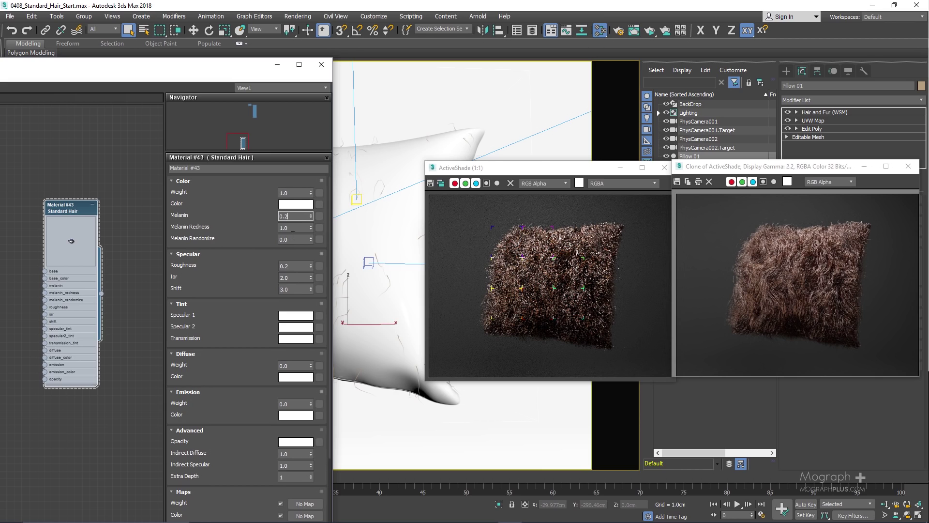
pyautogui.press('Return')
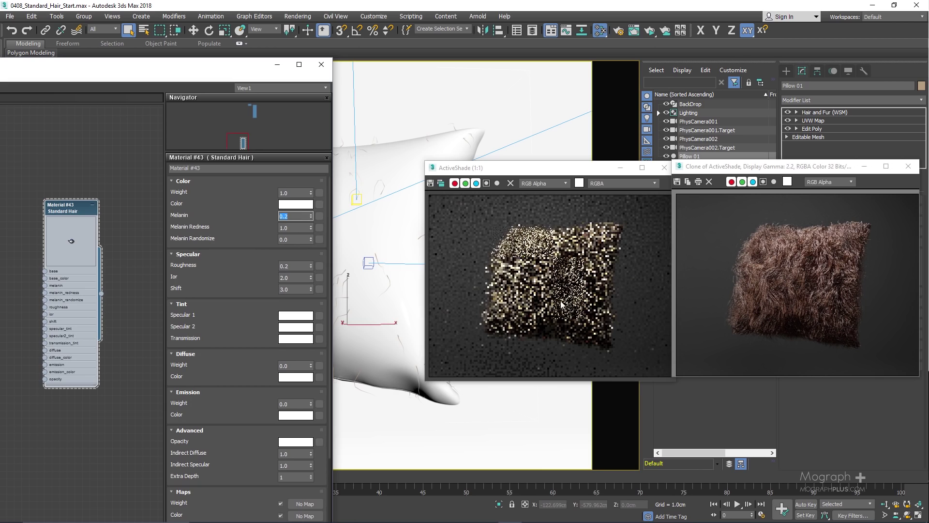
# Step: Reset the hair's Extra Depth to 16, and inspect the fur in the cloned render up close
pyautogui.scroll(-3, 274, 280)
pyautogui.scroll(-8, 274, 279)
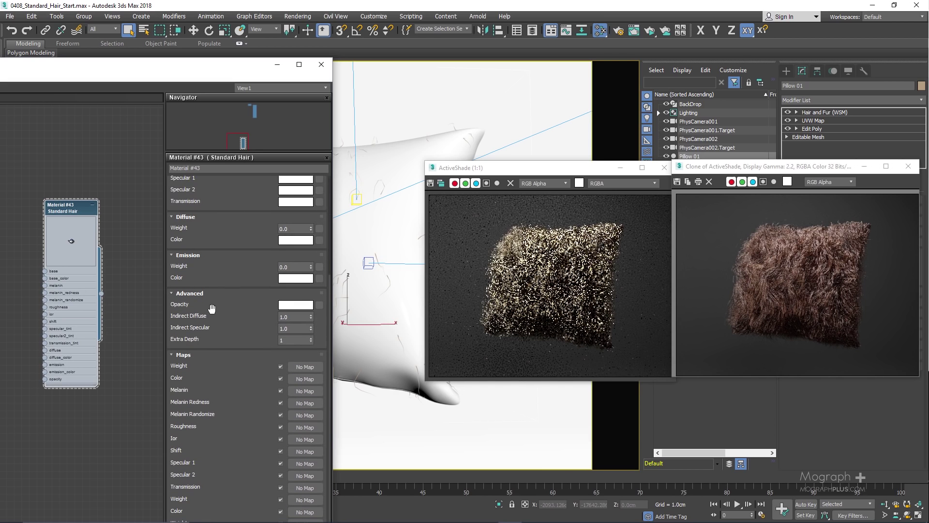
pyautogui.click(293, 339)
pyautogui.write('16')
pyautogui.press('Return')
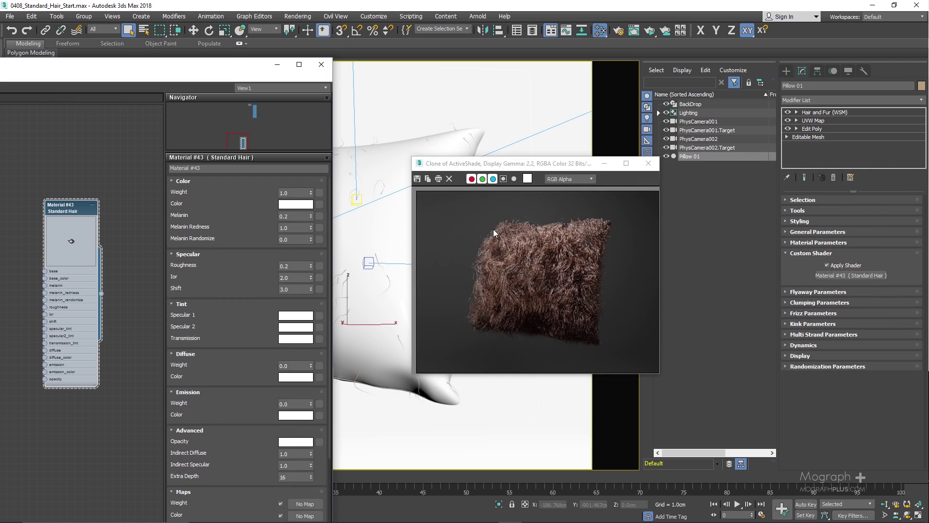
pyautogui.scroll(3, 547, 259)
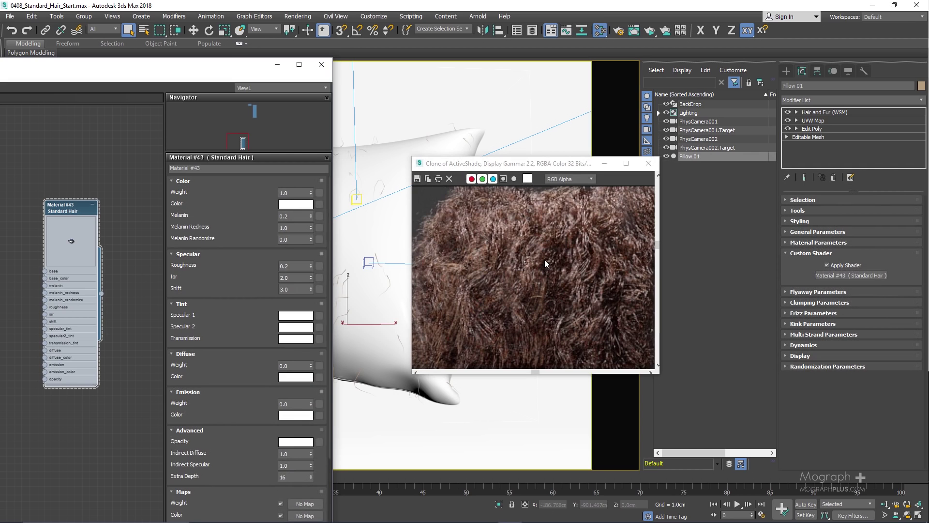
pyautogui.scroll(-3, 541, 254)
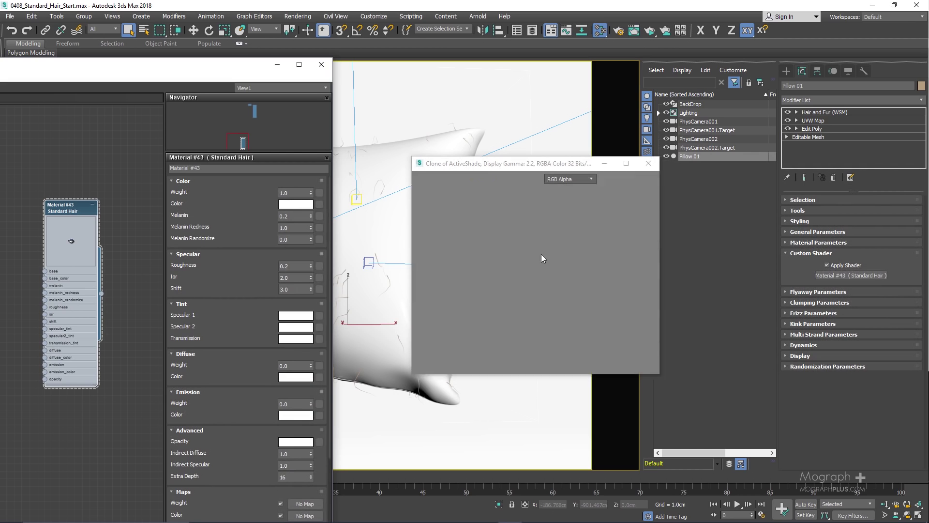
# Step: Switch the Render Setup target to Production Rendering Mode, and review Arnold's Camera (AA), Diffuse and Specular samples
pyautogui.click(619, 31)
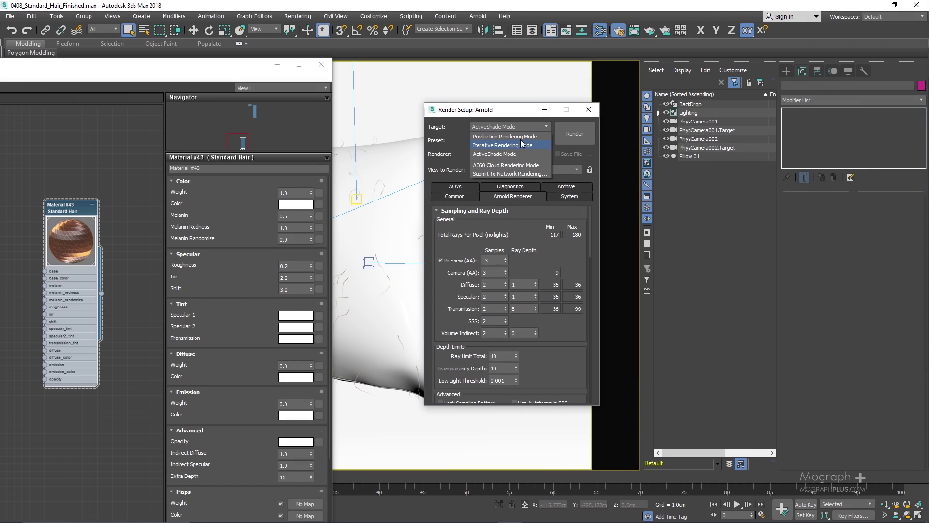
pyautogui.click(521, 138)
pyautogui.moveTo(459, 290); pyautogui.dragTo(458, 277)
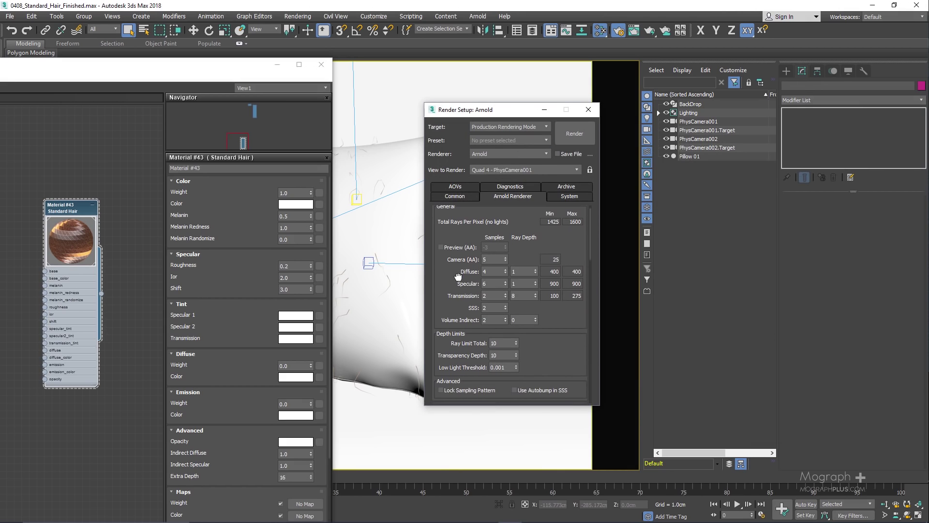
pyautogui.click(497, 258)
pyautogui.press('Tab')
pyautogui.click(490, 284)
pyautogui.moveTo(455, 283); pyautogui.dragTo(455, 297)
pyautogui.click(585, 111)
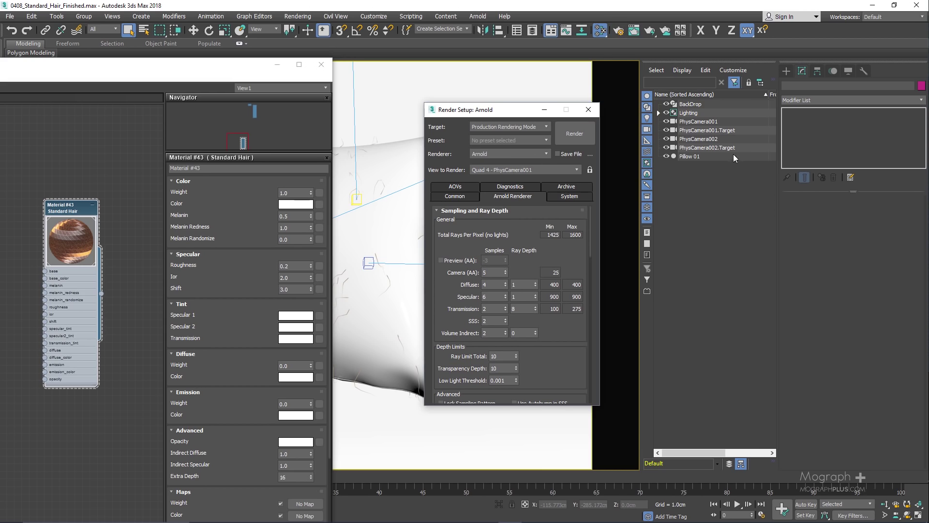
# Step: Set the Hair Count of Pillow 01's Hair and Fur modifier to 65000
pyautogui.click(690, 156)
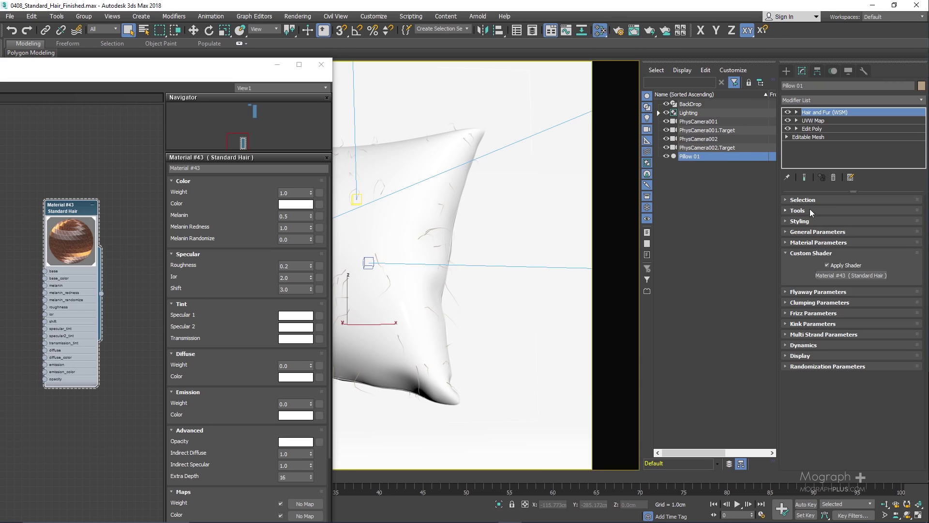
pyautogui.click(820, 232)
pyautogui.doubleClick(866, 248)
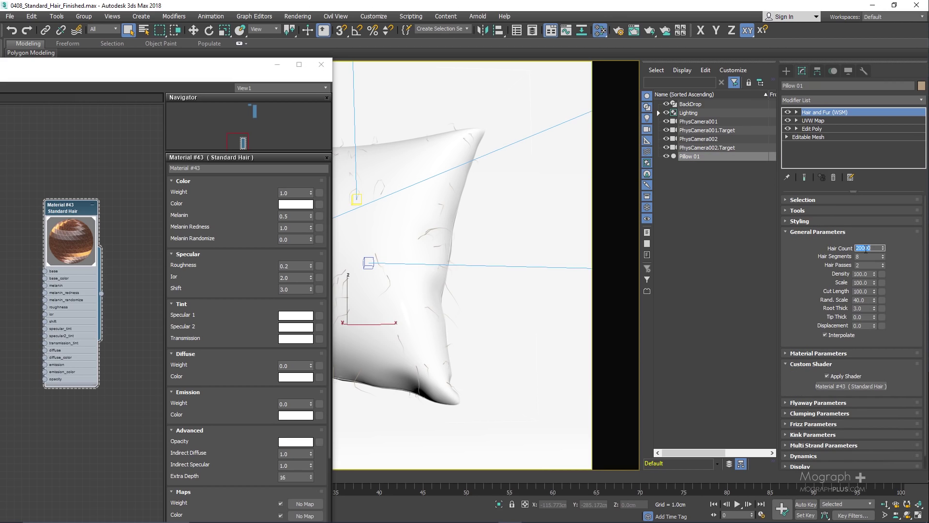
pyautogui.write('65')
pyautogui.press('Return')
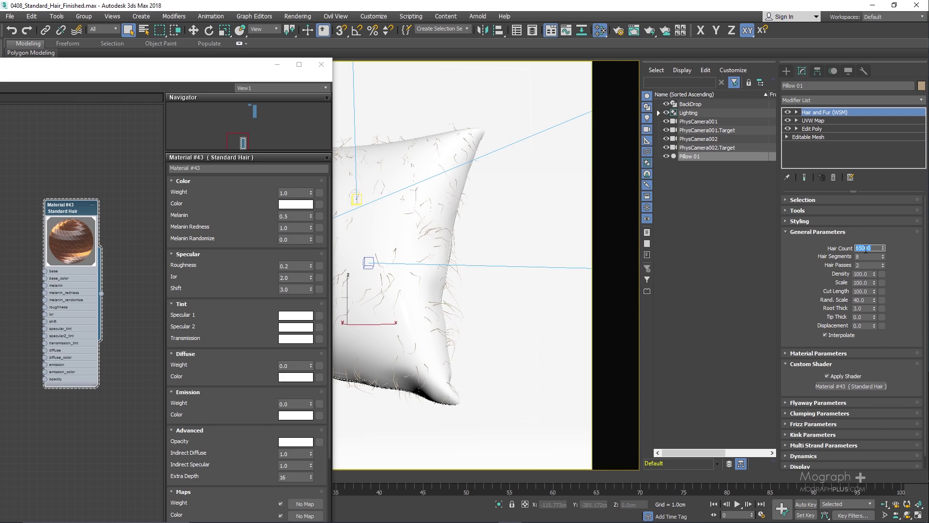